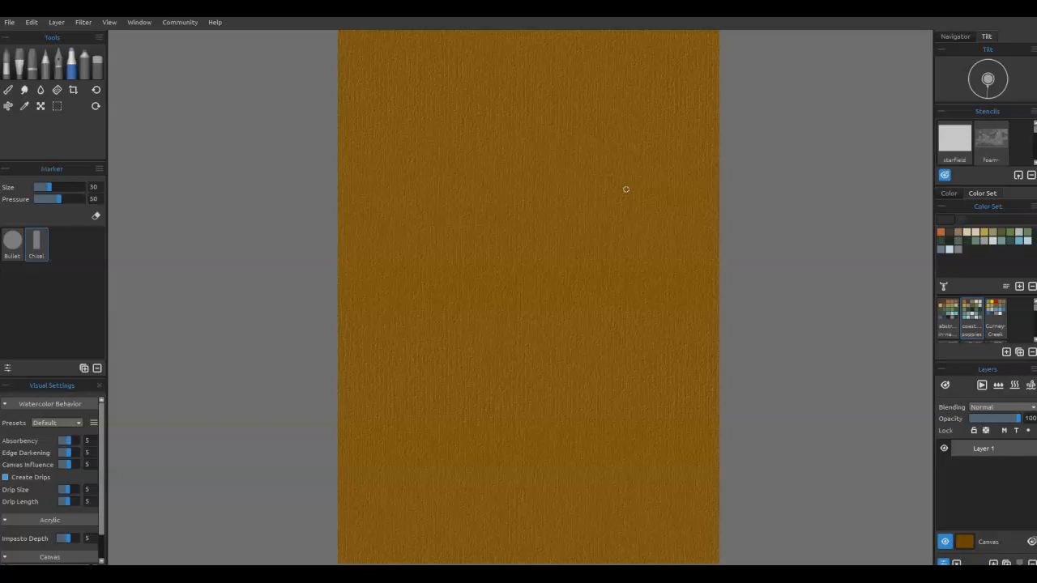
Sketch both eyes and the connecting brow line in dark green with the Chisel marker at size 30
{"action": "mouse_move", "coordinate": [624, 187]}
{"action": "left_mouse_down"}
{"action": "mouse_move", "coordinate": [591, 190]}
{"action": "mouse_move", "coordinate": [577, 207]}
{"action": "left_mouse_up"}
{"action": "left_click_drag", "start_coordinate": [593, 232], "coordinate": [619, 218]}
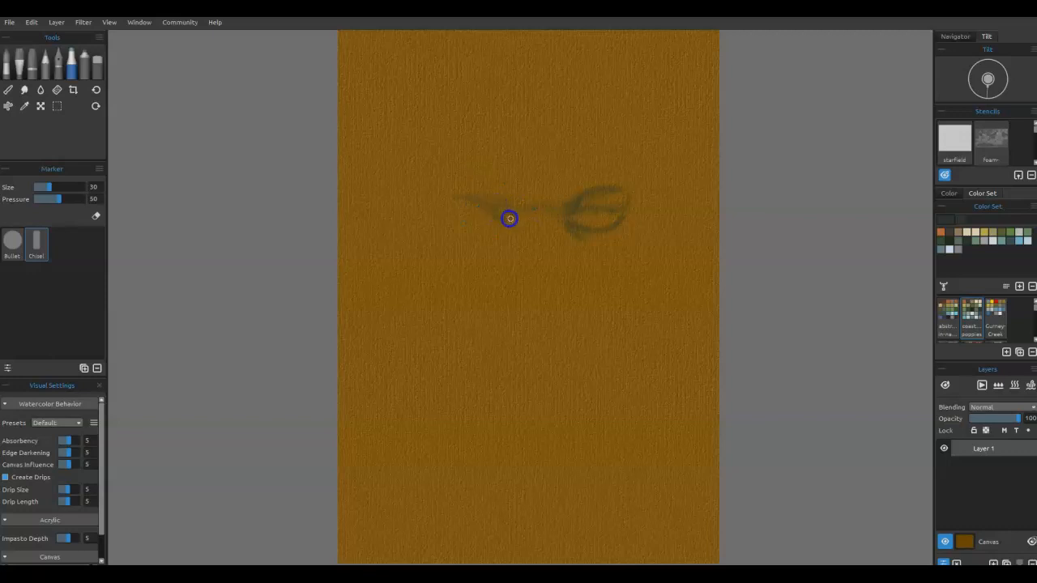
{"action": "mouse_move", "coordinate": [413, 224]}
{"action": "left_mouse_down"}
{"action": "mouse_move", "coordinate": [443, 201]}
{"action": "mouse_move", "coordinate": [467, 231]}
{"action": "mouse_move", "coordinate": [506, 218]}
{"action": "mouse_move", "coordinate": [434, 226]}
{"action": "mouse_move", "coordinate": [500, 217]}
{"action": "mouse_move", "coordinate": [461, 211]}
{"action": "mouse_move", "coordinate": [485, 244]}
{"action": "mouse_move", "coordinate": [502, 244]}
{"action": "mouse_move", "coordinate": [483, 210]}
{"action": "mouse_move", "coordinate": [501, 222]}
{"action": "mouse_move", "coordinate": [492, 243]}
{"action": "mouse_move", "coordinate": [495, 224]}
{"action": "mouse_move", "coordinate": [456, 235]}
{"action": "mouse_move", "coordinate": [503, 226]}
{"action": "mouse_move", "coordinate": [499, 239]}
{"action": "mouse_move", "coordinate": [442, 258]}
{"action": "mouse_move", "coordinate": [493, 241]}
{"action": "left_mouse_up"}
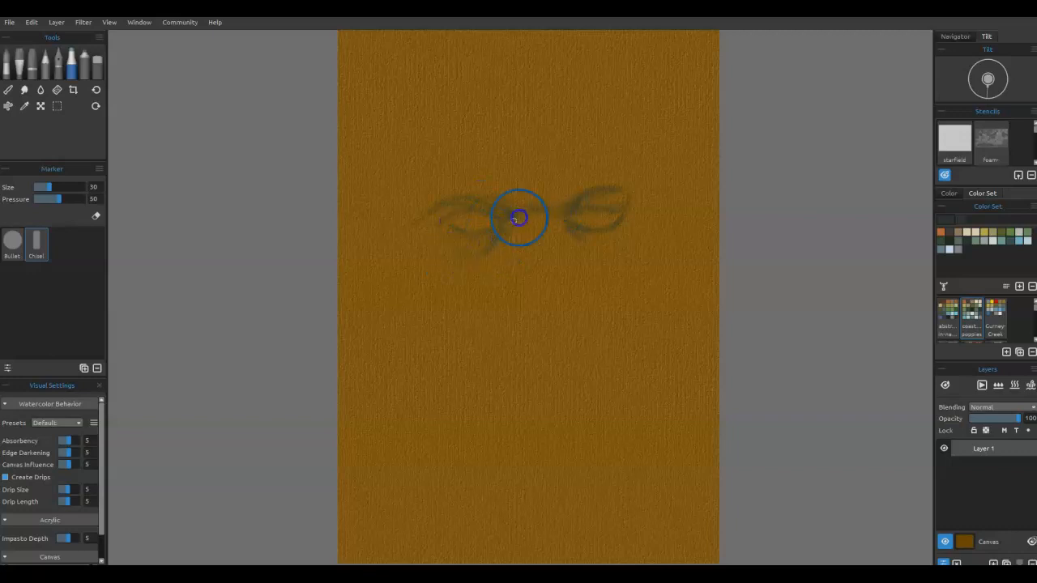
{"action": "mouse_move", "coordinate": [583, 237]}
{"action": "left_mouse_down"}
{"action": "mouse_move", "coordinate": [537, 211]}
{"action": "mouse_move", "coordinate": [564, 228]}
{"action": "mouse_move", "coordinate": [514, 234]}
{"action": "left_mouse_up"}
Sketch the base of the nose with nostrils and angular cheek folds on both sides of it
{"action": "left_click_drag", "start_coordinate": [578, 308], "coordinate": [560, 306]}
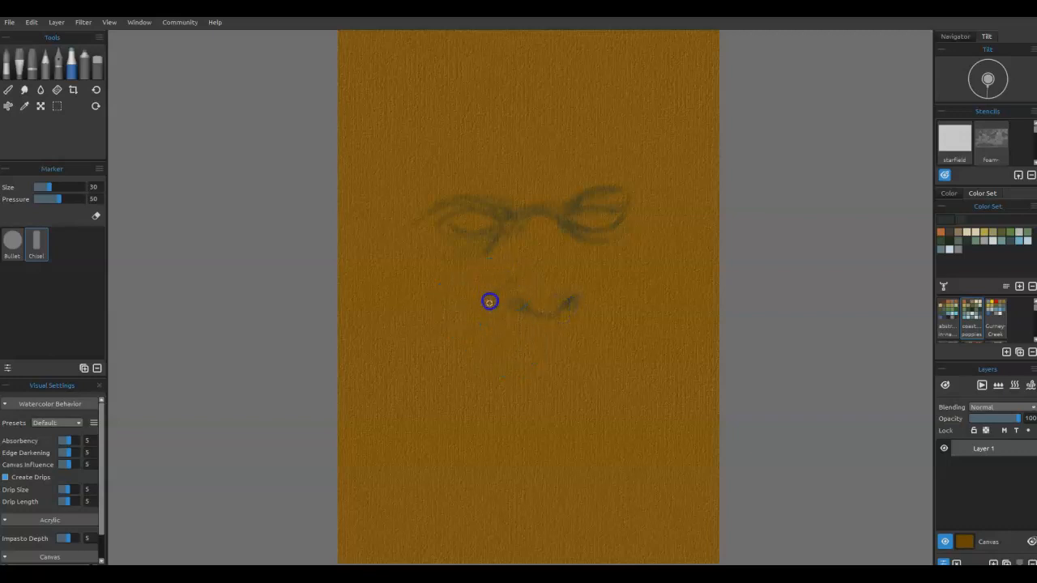
{"action": "left_click_drag", "start_coordinate": [481, 330], "coordinate": [465, 350]}
{"action": "left_click_drag", "start_coordinate": [436, 304], "coordinate": [463, 347]}
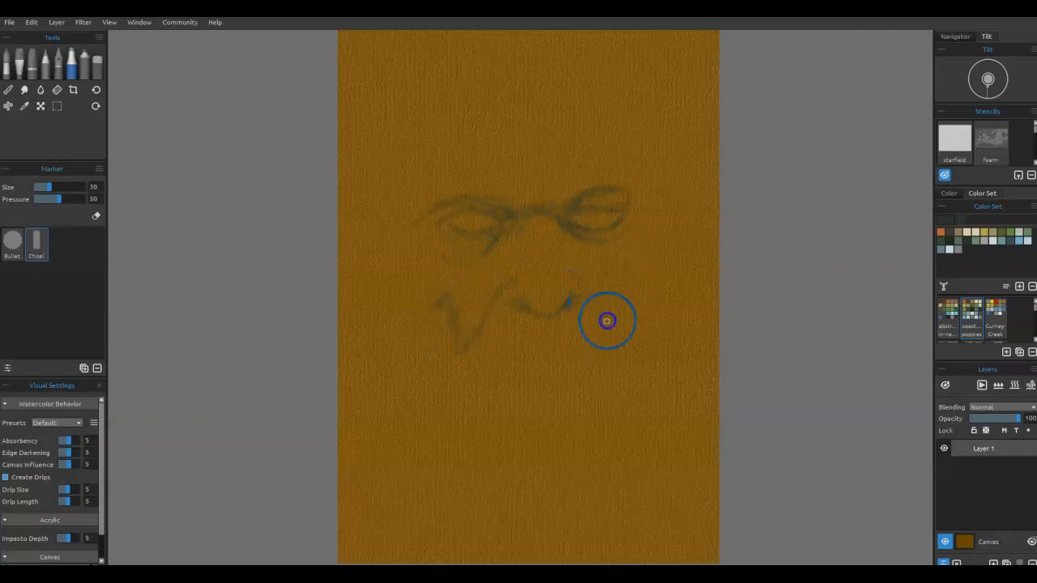
{"action": "left_click_drag", "start_coordinate": [616, 339], "coordinate": [625, 286]}
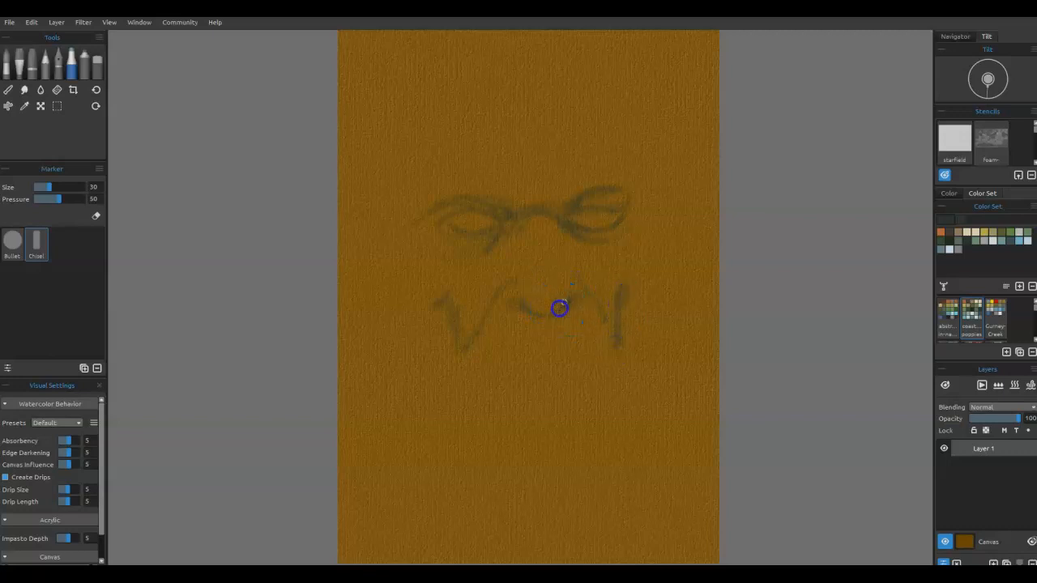
Darken the underside of the nose and draw a downturned mouth with a lower lip and chin marks
{"action": "mouse_move", "coordinate": [534, 312]}
{"action": "left_mouse_down"}
{"action": "mouse_move", "coordinate": [575, 304]}
{"action": "mouse_move", "coordinate": [535, 320]}
{"action": "left_mouse_up"}
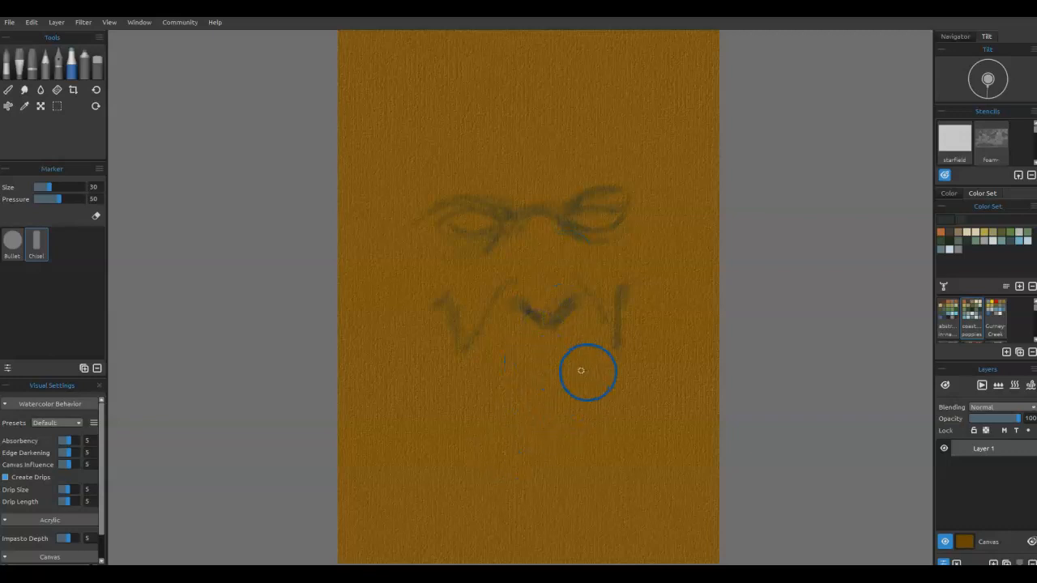
{"action": "mouse_move", "coordinate": [584, 367]}
{"action": "left_mouse_down"}
{"action": "mouse_move", "coordinate": [517, 370]}
{"action": "mouse_move", "coordinate": [537, 379]}
{"action": "mouse_move", "coordinate": [515, 366]}
{"action": "left_mouse_up"}
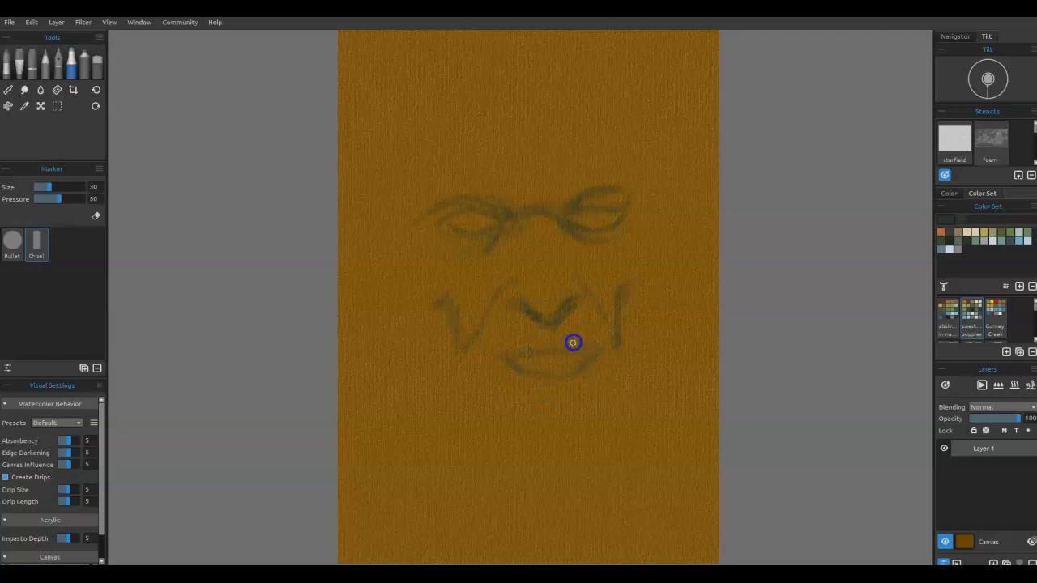
{"action": "mouse_move", "coordinate": [583, 345]}
{"action": "left_mouse_down"}
{"action": "mouse_move", "coordinate": [492, 364]}
{"action": "mouse_move", "coordinate": [585, 384]}
{"action": "mouse_move", "coordinate": [560, 384]}
{"action": "mouse_move", "coordinate": [571, 379]}
{"action": "mouse_move", "coordinate": [580, 395]}
{"action": "mouse_move", "coordinate": [607, 385]}
{"action": "mouse_move", "coordinate": [526, 404]}
{"action": "left_mouse_up"}
Outline the upper face with curved strokes around both cheekbones, up the temples and across the forehead
{"action": "left_click_drag", "start_coordinate": [398, 252], "coordinate": [417, 296]}
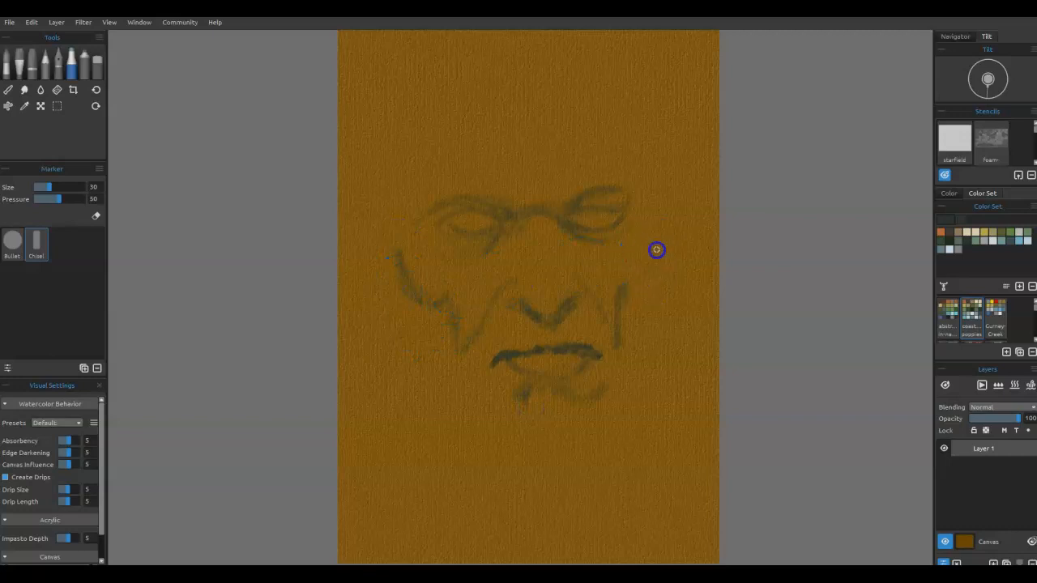
{"action": "left_click_drag", "start_coordinate": [668, 238], "coordinate": [641, 293]}
{"action": "left_click_drag", "start_coordinate": [669, 253], "coordinate": [631, 359]}
{"action": "mouse_move", "coordinate": [640, 311]}
{"action": "left_mouse_down"}
{"action": "mouse_move", "coordinate": [650, 218]}
{"action": "mouse_move", "coordinate": [630, 187]}
{"action": "mouse_move", "coordinate": [657, 201]}
{"action": "mouse_move", "coordinate": [632, 155]}
{"action": "left_mouse_up"}
{"action": "left_click_drag", "start_coordinate": [623, 294], "coordinate": [660, 190]}
{"action": "left_click_drag", "start_coordinate": [424, 173], "coordinate": [396, 235]}
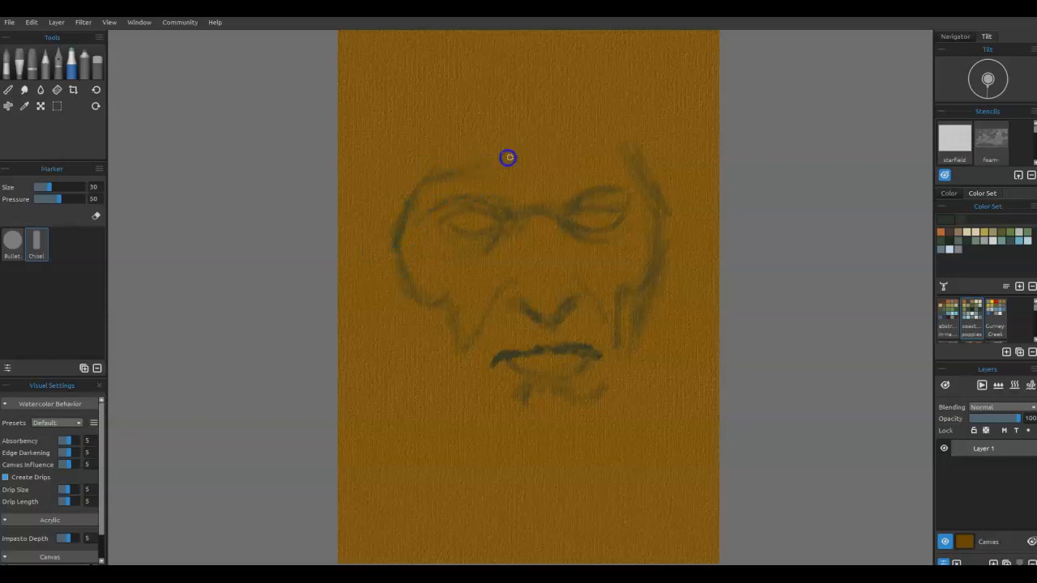
{"action": "mouse_move", "coordinate": [574, 166]}
{"action": "left_mouse_down"}
{"action": "mouse_move", "coordinate": [639, 159]}
{"action": "mouse_move", "coordinate": [641, 193]}
{"action": "mouse_move", "coordinate": [615, 169]}
{"action": "mouse_move", "coordinate": [664, 213]}
{"action": "left_mouse_up"}
Sketch the rounded jaw and chin contour, with a second curve beneath it for the neck
{"action": "mouse_move", "coordinate": [522, 457]}
{"action": "left_mouse_down"}
{"action": "mouse_move", "coordinate": [548, 472]}
{"action": "mouse_move", "coordinate": [641, 436]}
{"action": "left_mouse_up"}
{"action": "mouse_move", "coordinate": [658, 398]}
{"action": "left_mouse_down"}
{"action": "mouse_move", "coordinate": [676, 365]}
{"action": "mouse_move", "coordinate": [677, 285]}
{"action": "left_mouse_up"}
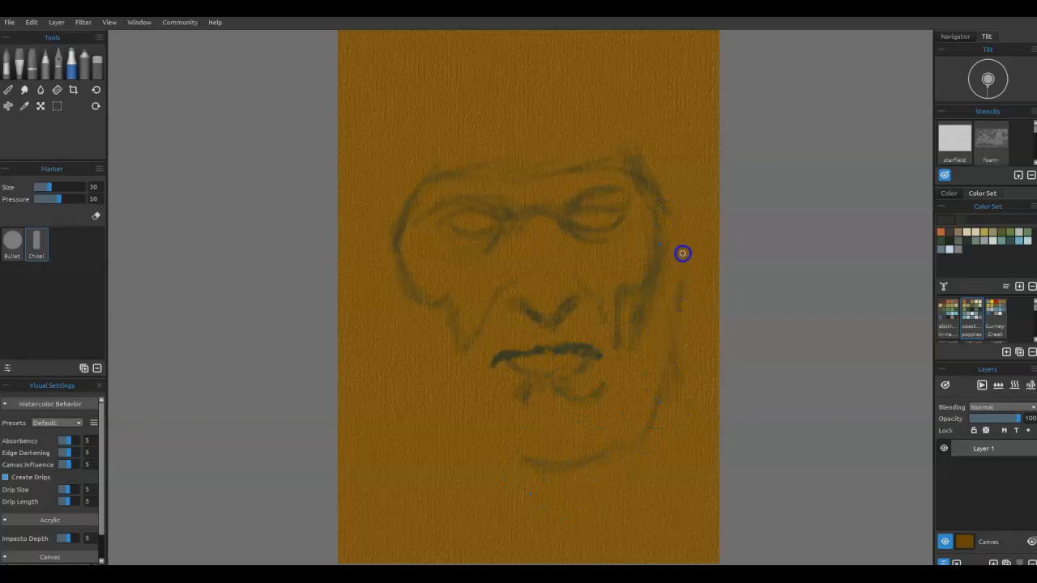
{"action": "mouse_move", "coordinate": [660, 387]}
{"action": "left_mouse_down"}
{"action": "mouse_move", "coordinate": [603, 480]}
{"action": "mouse_move", "coordinate": [486, 464]}
{"action": "mouse_move", "coordinate": [455, 427]}
{"action": "left_mouse_up"}
{"action": "mouse_move", "coordinate": [397, 294]}
{"action": "left_mouse_down"}
{"action": "mouse_move", "coordinate": [401, 372]}
{"action": "mouse_move", "coordinate": [488, 462]}
{"action": "mouse_move", "coordinate": [529, 463]}
{"action": "left_mouse_up"}
{"action": "mouse_move", "coordinate": [500, 288]}
{"action": "left_mouse_down"}
{"action": "mouse_move", "coordinate": [466, 348]}
{"action": "mouse_move", "coordinate": [518, 318]}
{"action": "left_mouse_up"}
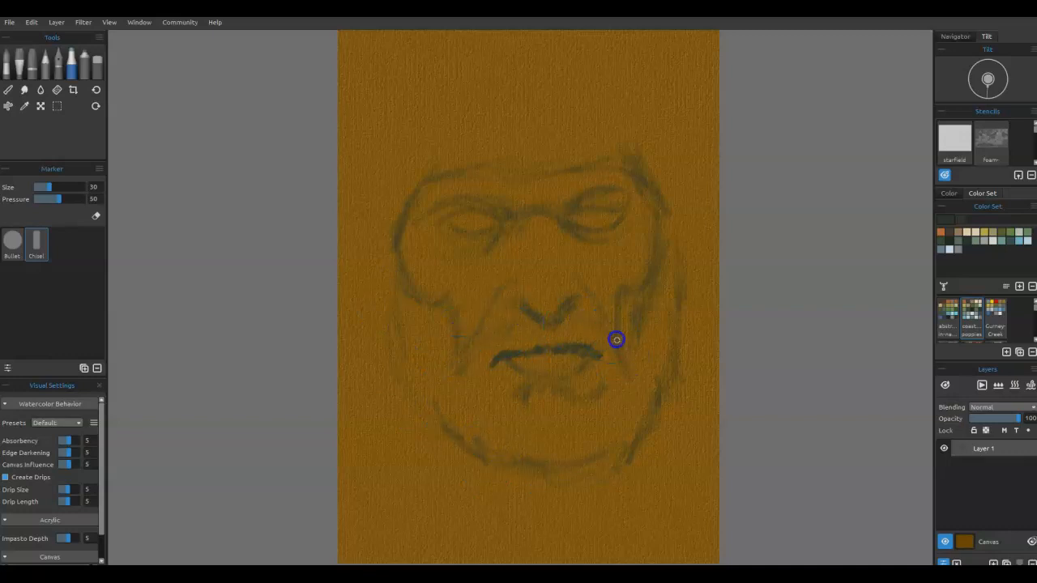
{"action": "mouse_move", "coordinate": [618, 496]}
{"action": "left_mouse_down"}
{"action": "mouse_move", "coordinate": [572, 507]}
{"action": "mouse_move", "coordinate": [493, 497]}
{"action": "mouse_move", "coordinate": [481, 486]}
{"action": "left_mouse_up"}
{"action": "left_click_drag", "start_coordinate": [473, 443], "coordinate": [520, 494]}
{"action": "left_click_drag", "start_coordinate": [630, 418], "coordinate": [639, 442]}
Scale the whole face sketch down and move it higher on the canvas with the Transform tool
{"action": "key", "text": "ctrl+t"}
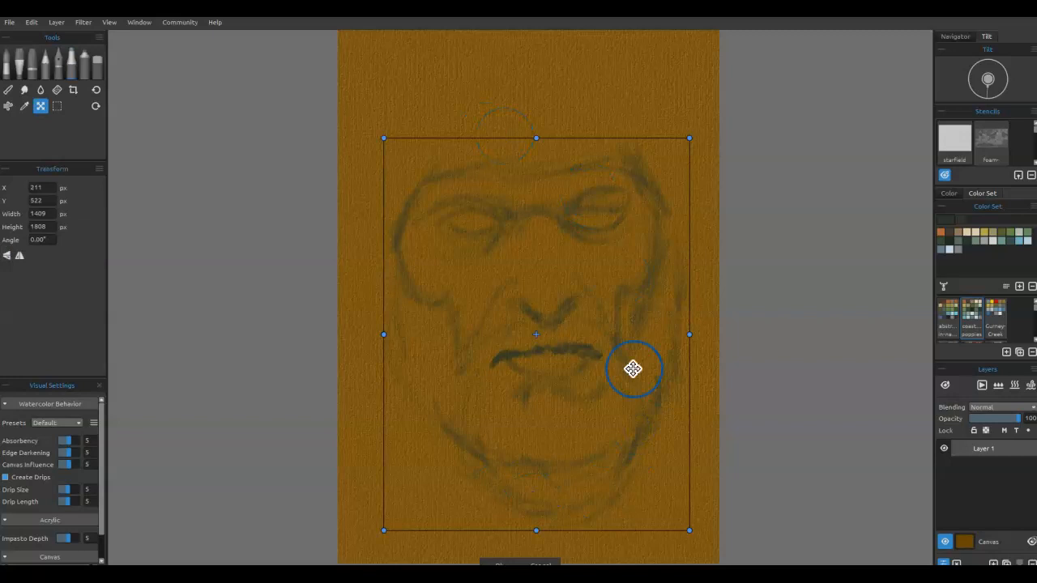
{"action": "mouse_move", "coordinate": [688, 559]}
{"action": "left_mouse_down"}
{"action": "mouse_move", "coordinate": [678, 514]}
{"action": "mouse_move", "coordinate": [620, 440]}
{"action": "mouse_move", "coordinate": [629, 450]}
{"action": "left_mouse_up"}
{"action": "left_click_drag", "start_coordinate": [629, 294], "coordinate": [620, 298]}
{"action": "left_click_drag", "start_coordinate": [542, 361], "coordinate": [579, 338]}
{"action": "key", "text": "Return"}
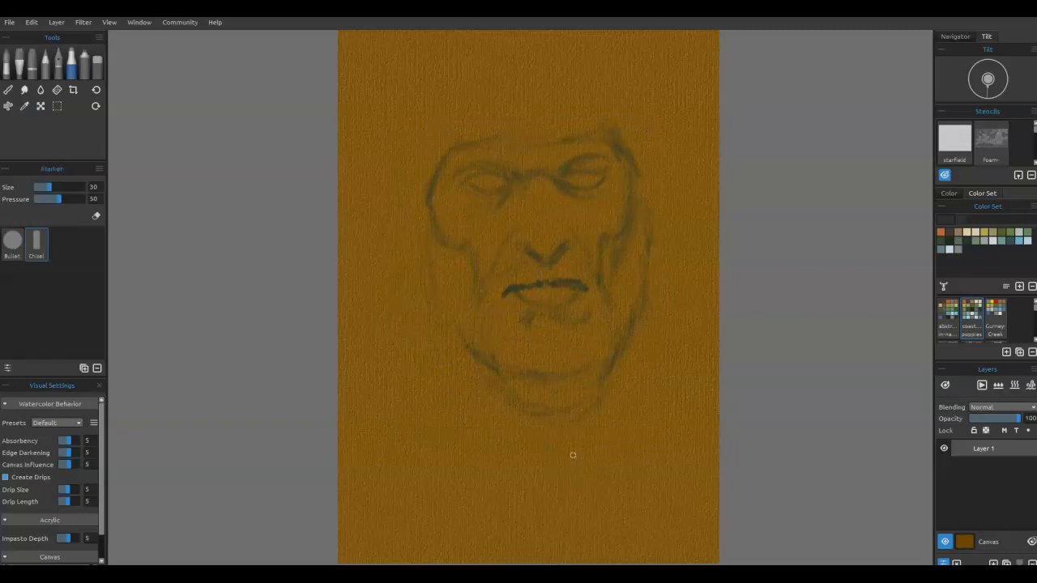
Sketch a folded collar with a V-shaped neckline below the chin and add the nose bridge lines
{"action": "left_click_drag", "start_coordinate": [520, 445], "coordinate": [561, 439]}
{"action": "mouse_move", "coordinate": [574, 439]}
{"action": "left_mouse_down"}
{"action": "mouse_move", "coordinate": [597, 423]}
{"action": "mouse_move", "coordinate": [556, 470]}
{"action": "mouse_move", "coordinate": [608, 440]}
{"action": "mouse_move", "coordinate": [560, 467]}
{"action": "mouse_move", "coordinate": [502, 407]}
{"action": "mouse_move", "coordinate": [535, 405]}
{"action": "mouse_move", "coordinate": [445, 378]}
{"action": "mouse_move", "coordinate": [512, 406]}
{"action": "left_mouse_up"}
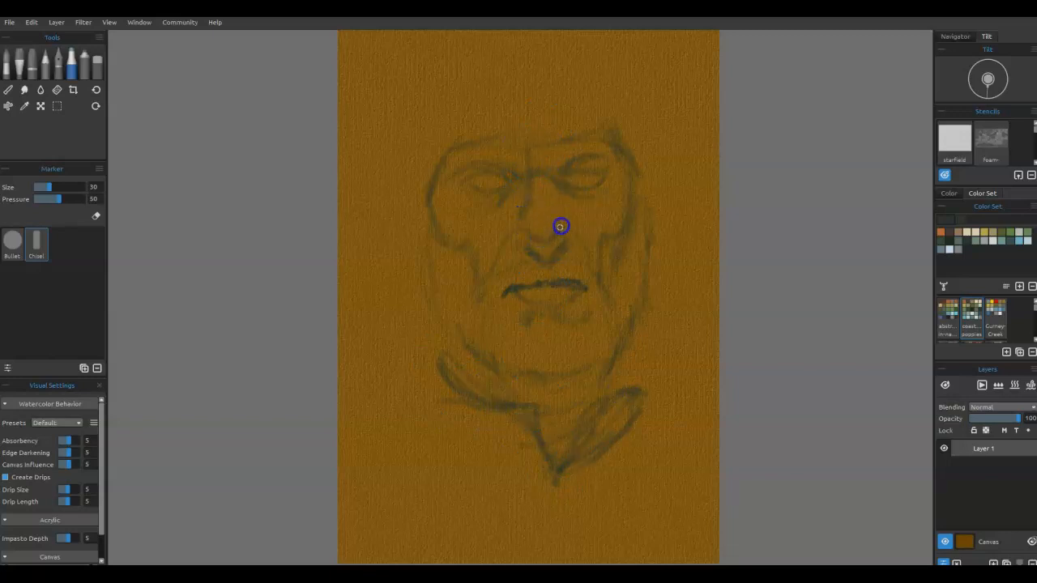
{"action": "mouse_move", "coordinate": [544, 159]}
{"action": "left_mouse_down"}
{"action": "mouse_move", "coordinate": [527, 148]}
{"action": "mouse_move", "coordinate": [529, 203]}
{"action": "left_mouse_up"}
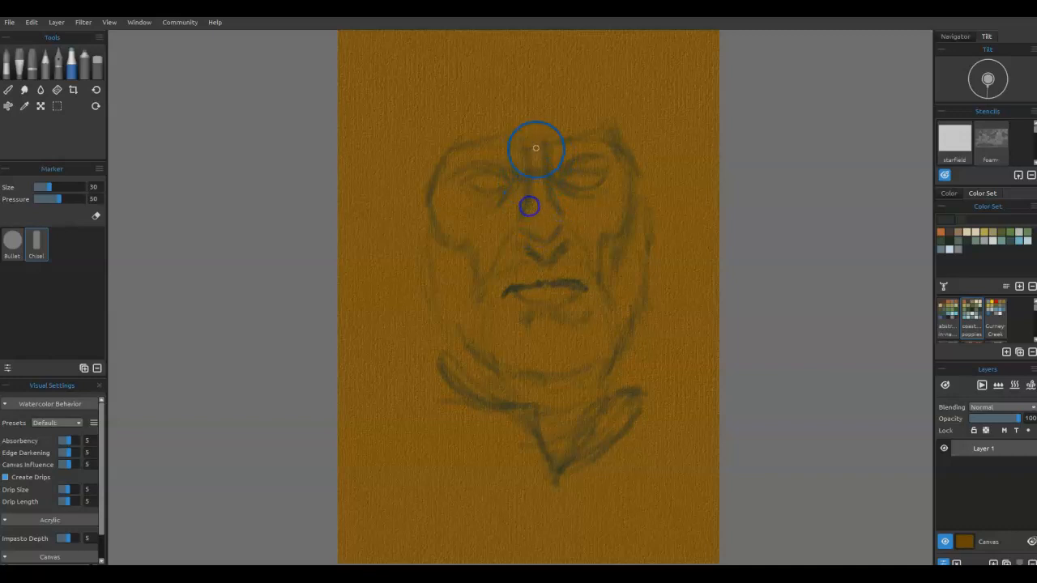
Add side contours to the face and draw a domed helmet with a curved rim above the forehead
{"action": "left_click_drag", "start_coordinate": [417, 215], "coordinate": [430, 291]}
{"action": "mouse_move", "coordinate": [626, 268]}
{"action": "left_mouse_down"}
{"action": "mouse_move", "coordinate": [623, 310]}
{"action": "mouse_move", "coordinate": [623, 294]}
{"action": "left_mouse_up"}
{"action": "mouse_move", "coordinate": [397, 189]}
{"action": "left_mouse_down"}
{"action": "mouse_move", "coordinate": [402, 130]}
{"action": "mouse_move", "coordinate": [456, 49]}
{"action": "left_mouse_up"}
{"action": "mouse_move", "coordinate": [630, 166]}
{"action": "left_mouse_down"}
{"action": "mouse_move", "coordinate": [622, 202]}
{"action": "mouse_move", "coordinate": [584, 54]}
{"action": "mouse_move", "coordinate": [641, 157]}
{"action": "mouse_move", "coordinate": [641, 179]}
{"action": "left_mouse_up"}
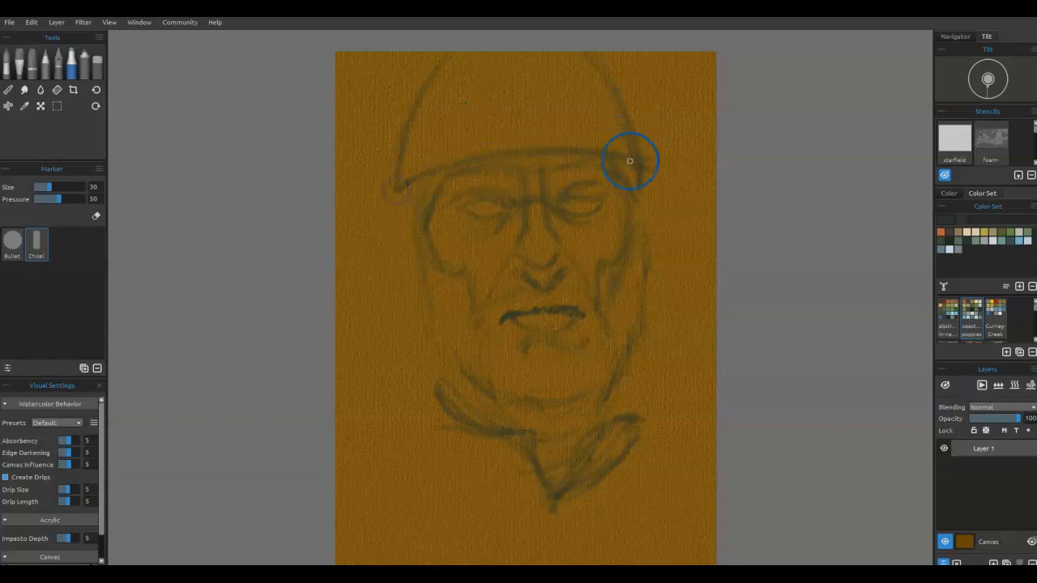
Sketch long strands of hair falling from the helmet on both sides of the face to the shoulders
{"action": "mouse_move", "coordinate": [650, 160]}
{"action": "left_mouse_down"}
{"action": "mouse_move", "coordinate": [640, 132]}
{"action": "mouse_move", "coordinate": [628, 133]}
{"action": "mouse_move", "coordinate": [617, 65]}
{"action": "mouse_move", "coordinate": [611, 76]}
{"action": "mouse_move", "coordinate": [647, 142]}
{"action": "mouse_move", "coordinate": [641, 184]}
{"action": "mouse_move", "coordinate": [654, 196]}
{"action": "mouse_move", "coordinate": [675, 332]}
{"action": "left_mouse_up"}
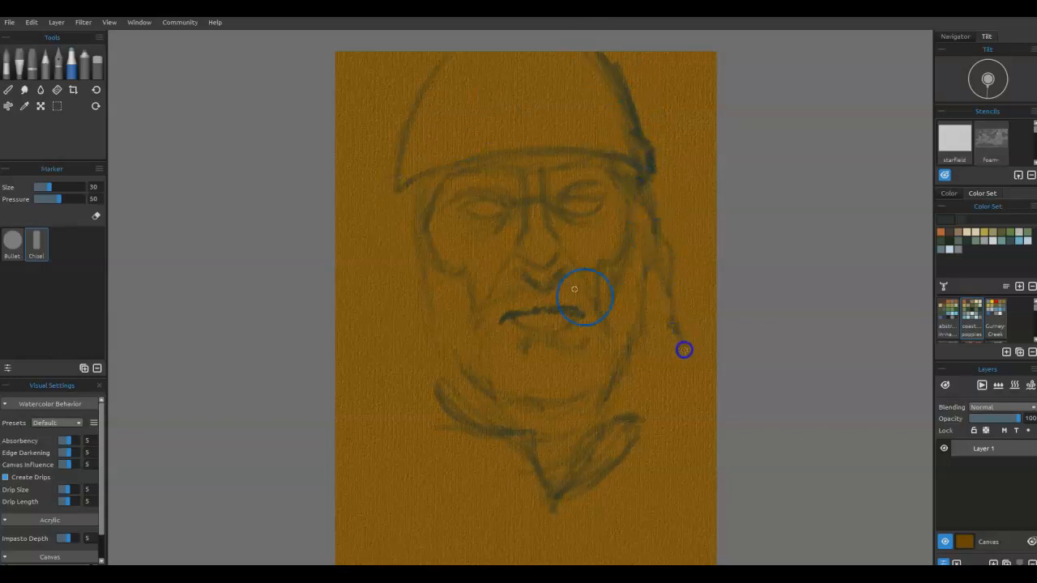
{"action": "mouse_move", "coordinate": [396, 239]}
{"action": "left_mouse_down"}
{"action": "mouse_move", "coordinate": [381, 402]}
{"action": "mouse_move", "coordinate": [378, 351]}
{"action": "mouse_move", "coordinate": [386, 445]}
{"action": "mouse_move", "coordinate": [425, 394]}
{"action": "mouse_move", "coordinate": [422, 183]}
{"action": "left_mouse_up"}
{"action": "mouse_move", "coordinate": [669, 173]}
{"action": "left_mouse_down"}
{"action": "mouse_move", "coordinate": [657, 209]}
{"action": "mouse_move", "coordinate": [681, 402]}
{"action": "left_mouse_up"}
{"action": "mouse_move", "coordinate": [638, 453]}
{"action": "left_mouse_down"}
{"action": "mouse_move", "coordinate": [636, 418]}
{"action": "mouse_move", "coordinate": [643, 319]}
{"action": "mouse_move", "coordinate": [659, 491]}
{"action": "left_mouse_up"}
{"action": "left_click_drag", "start_coordinate": [426, 382], "coordinate": [444, 437]}
Draw a round clasp on the chest with a horizontal two-line strap and angular shapes hanging below it
{"action": "mouse_move", "coordinate": [401, 520]}
{"action": "left_mouse_down"}
{"action": "mouse_move", "coordinate": [476, 519]}
{"action": "mouse_move", "coordinate": [455, 491]}
{"action": "mouse_move", "coordinate": [399, 520]}
{"action": "mouse_move", "coordinate": [465, 527]}
{"action": "left_mouse_up"}
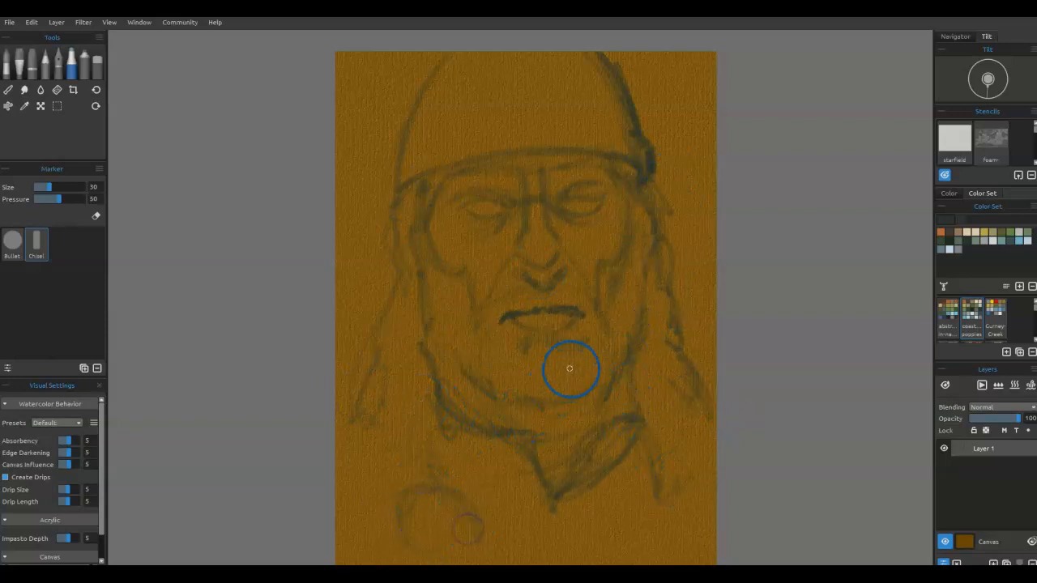
{"action": "left_click_drag", "start_coordinate": [570, 371], "coordinate": [567, 278]}
{"action": "mouse_move", "coordinate": [591, 436]}
{"action": "left_mouse_down"}
{"action": "mouse_move", "coordinate": [507, 433]}
{"action": "mouse_move", "coordinate": [613, 436]}
{"action": "left_mouse_up"}
{"action": "mouse_move", "coordinate": [437, 396]}
{"action": "left_mouse_down"}
{"action": "mouse_move", "coordinate": [419, 394]}
{"action": "mouse_move", "coordinate": [400, 416]}
{"action": "mouse_move", "coordinate": [406, 476]}
{"action": "mouse_move", "coordinate": [469, 417]}
{"action": "mouse_move", "coordinate": [421, 475]}
{"action": "left_mouse_up"}
{"action": "left_click_drag", "start_coordinate": [488, 461], "coordinate": [651, 460]}
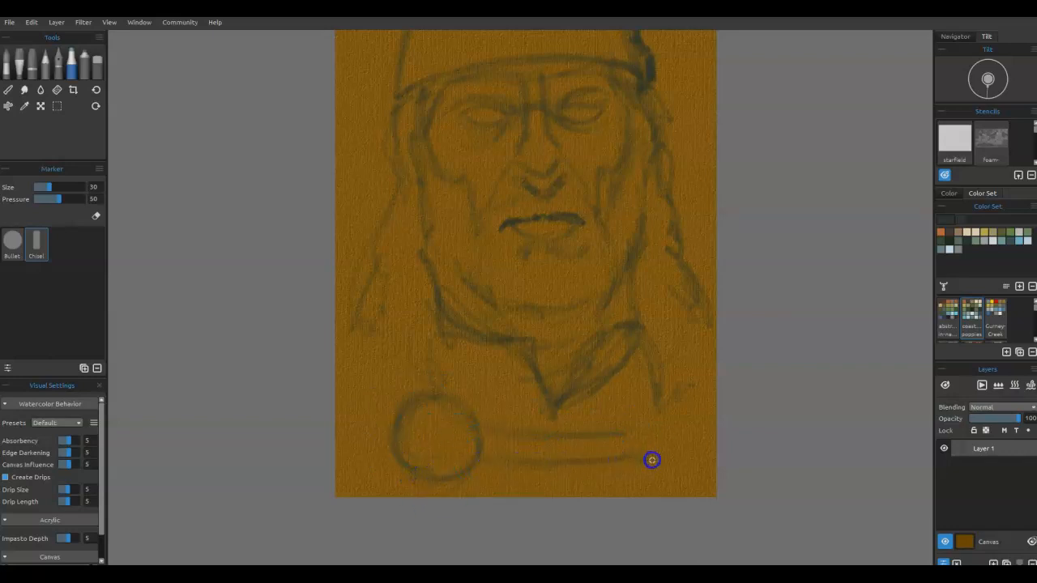
{"action": "left_click_drag", "start_coordinate": [512, 475], "coordinate": [526, 496]}
{"action": "left_click_drag", "start_coordinate": [597, 465], "coordinate": [618, 496]}
{"action": "left_click_drag", "start_coordinate": [674, 464], "coordinate": [667, 496]}
{"action": "left_click_drag", "start_coordinate": [630, 458], "coordinate": [648, 454]}
Sketch the shoulder and garment outlines on both sides of the chest beneath the hair
{"action": "mouse_move", "coordinate": [645, 383]}
{"action": "left_mouse_down"}
{"action": "mouse_move", "coordinate": [658, 447]}
{"action": "mouse_move", "coordinate": [714, 369]}
{"action": "left_mouse_up"}
{"action": "left_click_drag", "start_coordinate": [662, 406], "coordinate": [649, 377]}
{"action": "left_click_drag", "start_coordinate": [400, 398], "coordinate": [362, 327]}
Draw a second curve above the helmet's rim to form a band and reinforce the dome's edges
{"action": "left_click_drag", "start_coordinate": [560, 316], "coordinate": [567, 447]}
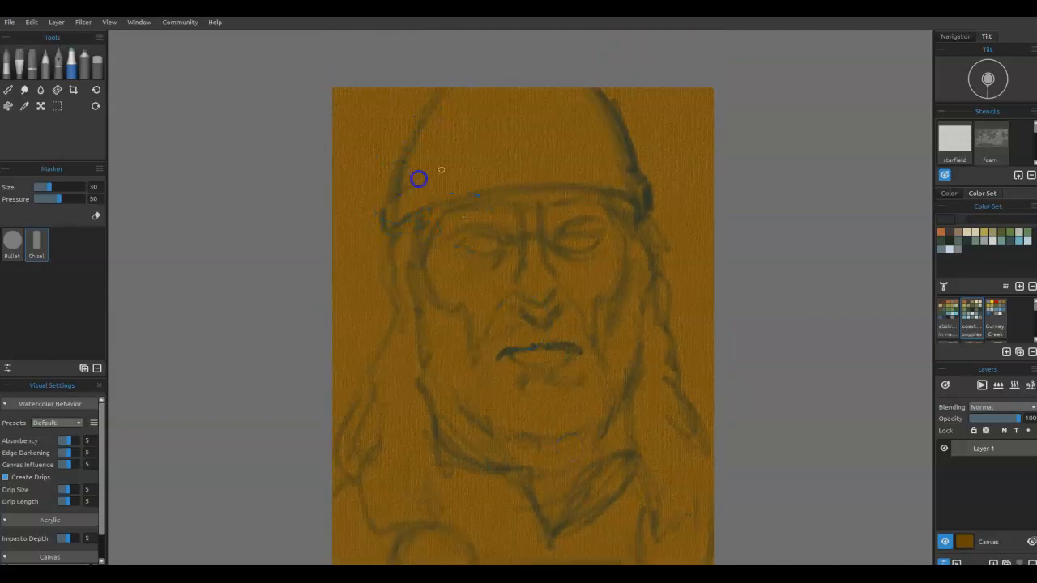
{"action": "mouse_move", "coordinate": [630, 170]}
{"action": "left_mouse_down"}
{"action": "mouse_move", "coordinate": [429, 178]}
{"action": "mouse_move", "coordinate": [484, 162]}
{"action": "mouse_move", "coordinate": [387, 193]}
{"action": "left_mouse_up"}
{"action": "left_click_drag", "start_coordinate": [385, 195], "coordinate": [587, 91]}
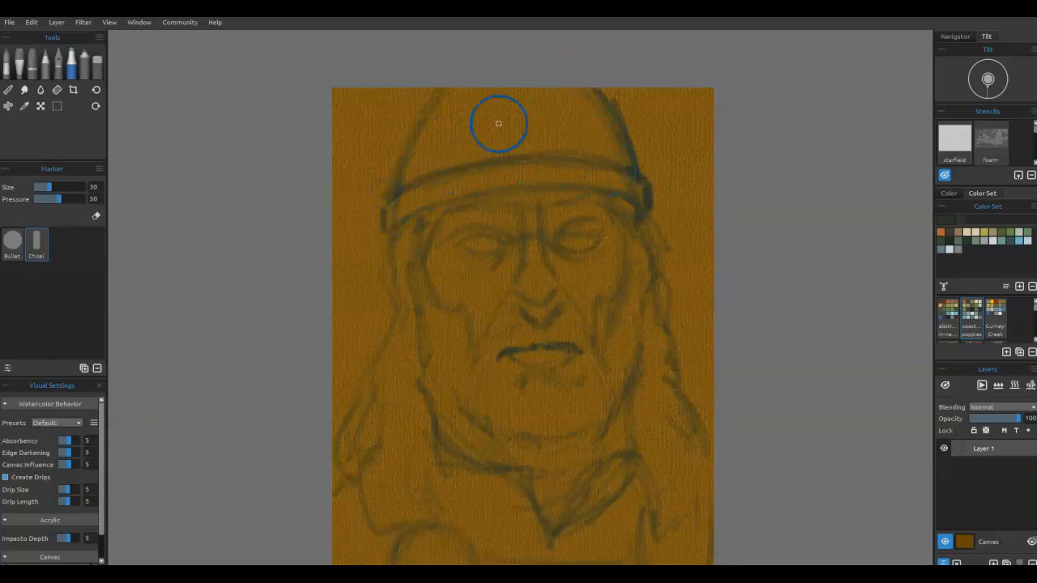
Draw a nose guard continuing up the helmet as a central ridge, and add a curved bone-shaped ornament across it
{"action": "left_click_drag", "start_coordinate": [541, 213], "coordinate": [541, 236]}
{"action": "mouse_move", "coordinate": [513, 155]}
{"action": "left_mouse_down"}
{"action": "mouse_move", "coordinate": [518, 287]}
{"action": "mouse_move", "coordinate": [533, 303]}
{"action": "mouse_move", "coordinate": [558, 289]}
{"action": "mouse_move", "coordinate": [541, 151]}
{"action": "left_mouse_up"}
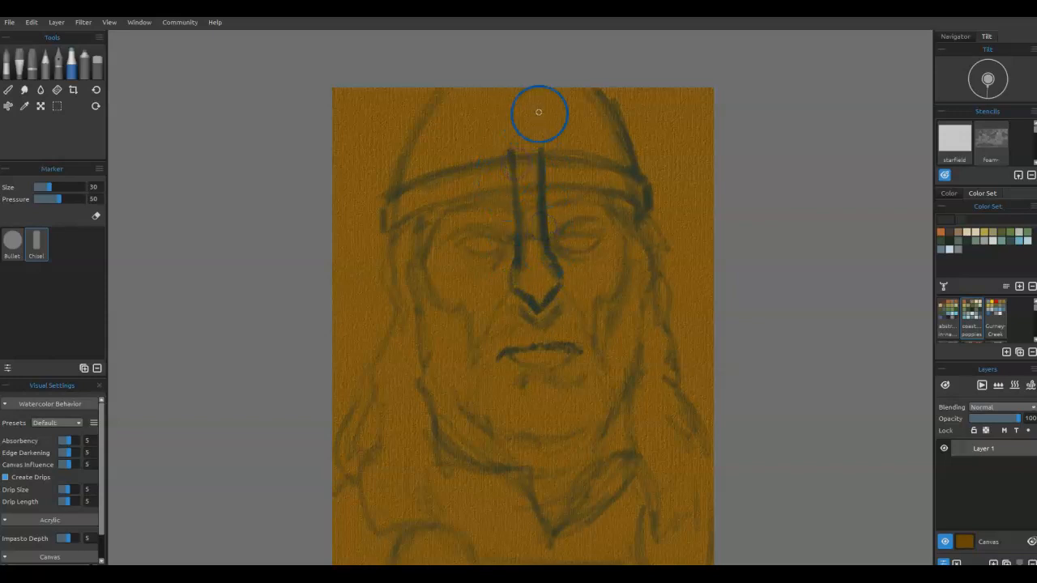
{"action": "left_click_drag", "start_coordinate": [540, 150], "coordinate": [540, 92]}
{"action": "left_click_drag", "start_coordinate": [511, 159], "coordinate": [505, 97]}
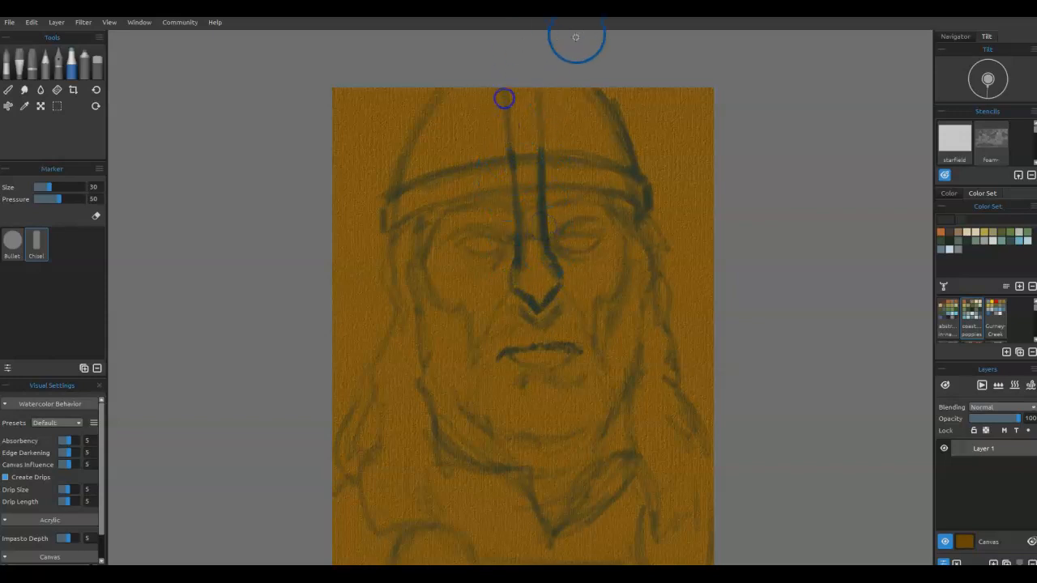
{"action": "mouse_move", "coordinate": [503, 143]}
{"action": "left_mouse_down"}
{"action": "mouse_move", "coordinate": [566, 139]}
{"action": "mouse_move", "coordinate": [556, 121]}
{"action": "mouse_move", "coordinate": [483, 128]}
{"action": "left_mouse_up"}
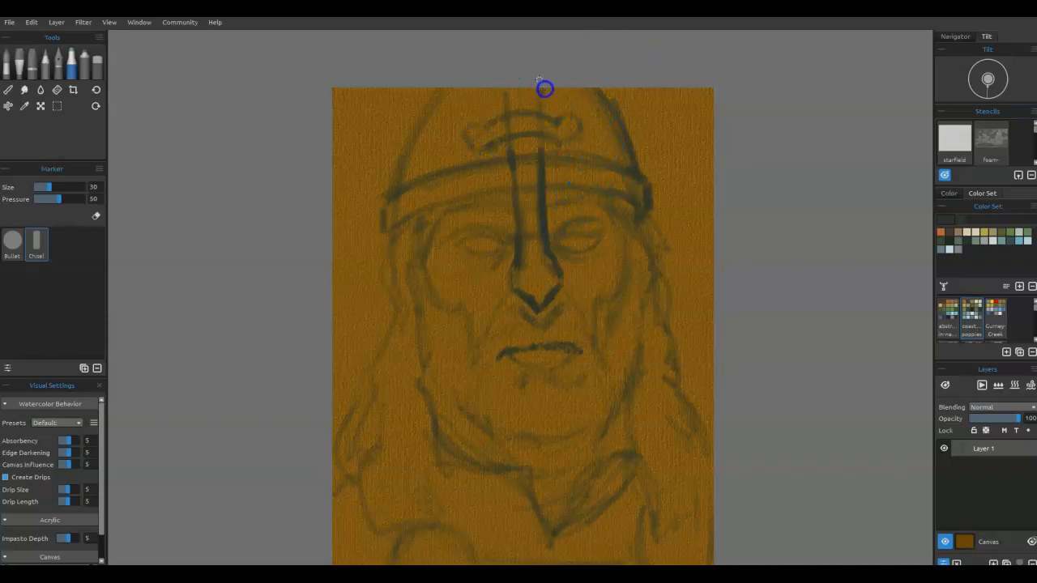
Darken the nose guard's tip, the jawline and the sides of the face up to the helmet's rim
{"action": "left_click_drag", "start_coordinate": [609, 310], "coordinate": [611, 254]}
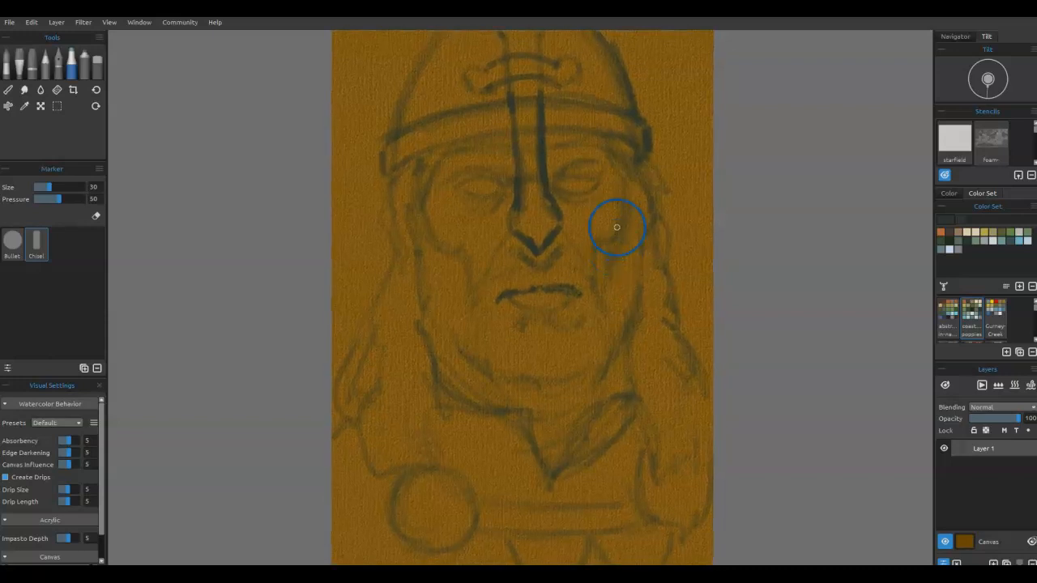
{"action": "left_click_drag", "start_coordinate": [517, 205], "coordinate": [525, 236]}
{"action": "mouse_move", "coordinate": [558, 404]}
{"action": "left_mouse_down"}
{"action": "mouse_move", "coordinate": [607, 381]}
{"action": "mouse_move", "coordinate": [633, 332]}
{"action": "mouse_move", "coordinate": [570, 384]}
{"action": "mouse_move", "coordinate": [579, 402]}
{"action": "mouse_move", "coordinate": [477, 382]}
{"action": "mouse_move", "coordinate": [497, 393]}
{"action": "mouse_move", "coordinate": [429, 305]}
{"action": "mouse_move", "coordinate": [416, 250]}
{"action": "left_mouse_up"}
{"action": "mouse_move", "coordinate": [630, 229]}
{"action": "left_mouse_down"}
{"action": "mouse_move", "coordinate": [601, 247]}
{"action": "mouse_move", "coordinate": [595, 277]}
{"action": "mouse_move", "coordinate": [608, 246]}
{"action": "mouse_move", "coordinate": [629, 237]}
{"action": "mouse_move", "coordinate": [631, 211]}
{"action": "left_mouse_up"}
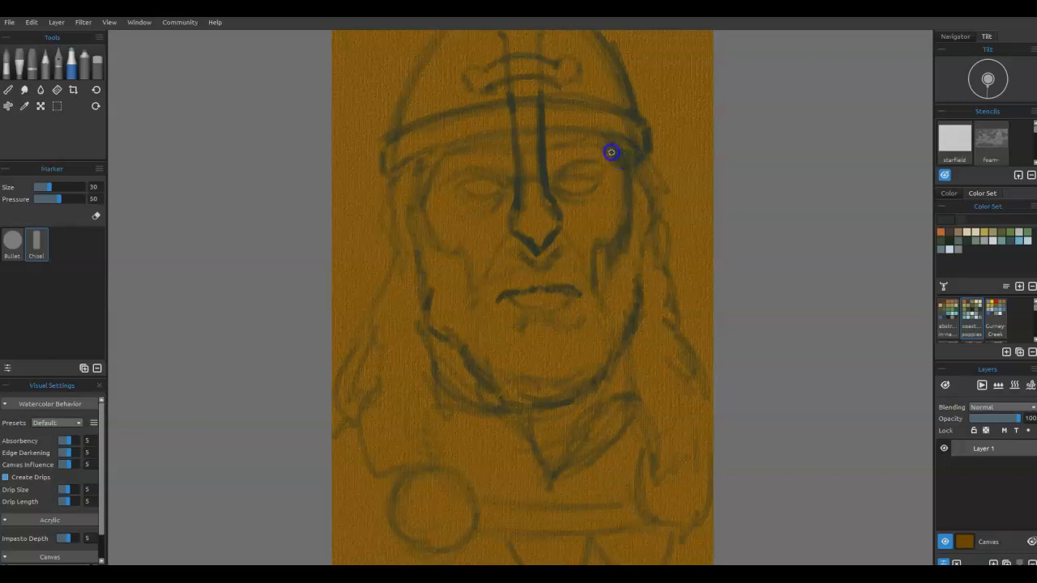
{"action": "mouse_move", "coordinate": [644, 177]}
{"action": "left_mouse_down"}
{"action": "mouse_move", "coordinate": [655, 229]}
{"action": "mouse_move", "coordinate": [635, 219]}
{"action": "mouse_move", "coordinate": [628, 174]}
{"action": "mouse_move", "coordinate": [638, 155]}
{"action": "mouse_move", "coordinate": [655, 160]}
{"action": "mouse_move", "coordinate": [645, 125]}
{"action": "left_mouse_up"}
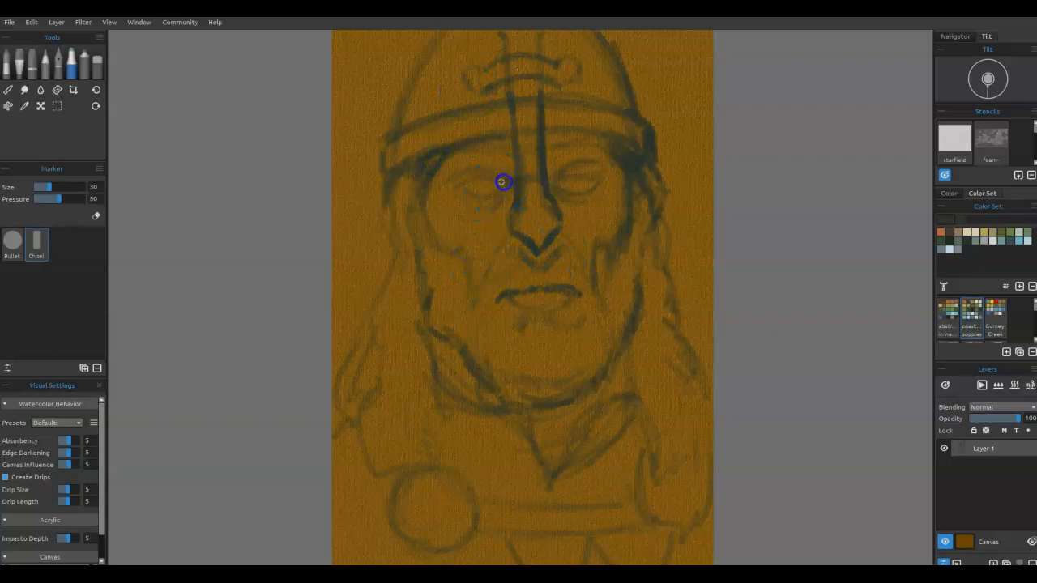
Darken the brows and upper eyelids of both eyes and define the nostrils under the nose guard
{"action": "mouse_move", "coordinate": [477, 175]}
{"action": "left_mouse_down"}
{"action": "mouse_move", "coordinate": [510, 183]}
{"action": "mouse_move", "coordinate": [508, 192]}
{"action": "mouse_move", "coordinate": [505, 181]}
{"action": "mouse_move", "coordinate": [487, 200]}
{"action": "mouse_move", "coordinate": [491, 178]}
{"action": "mouse_move", "coordinate": [446, 197]}
{"action": "mouse_move", "coordinate": [502, 190]}
{"action": "left_mouse_up"}
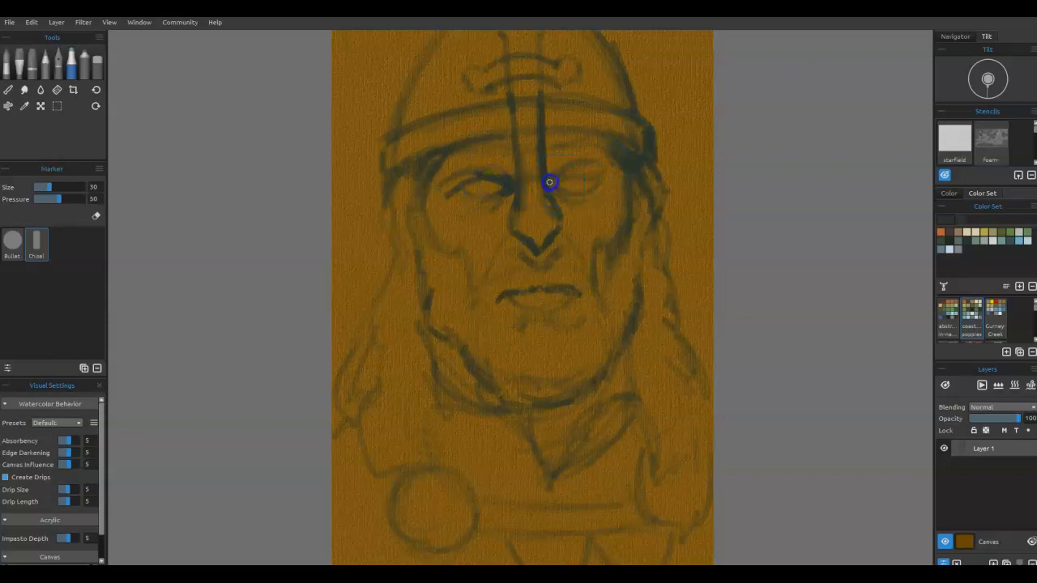
{"action": "mouse_move", "coordinate": [568, 166]}
{"action": "left_mouse_down"}
{"action": "mouse_move", "coordinate": [597, 166]}
{"action": "mouse_move", "coordinate": [552, 194]}
{"action": "mouse_move", "coordinate": [560, 206]}
{"action": "mouse_move", "coordinate": [553, 191]}
{"action": "mouse_move", "coordinate": [560, 198]}
{"action": "mouse_move", "coordinate": [612, 180]}
{"action": "mouse_move", "coordinate": [578, 183]}
{"action": "mouse_move", "coordinate": [610, 171]}
{"action": "left_mouse_up"}
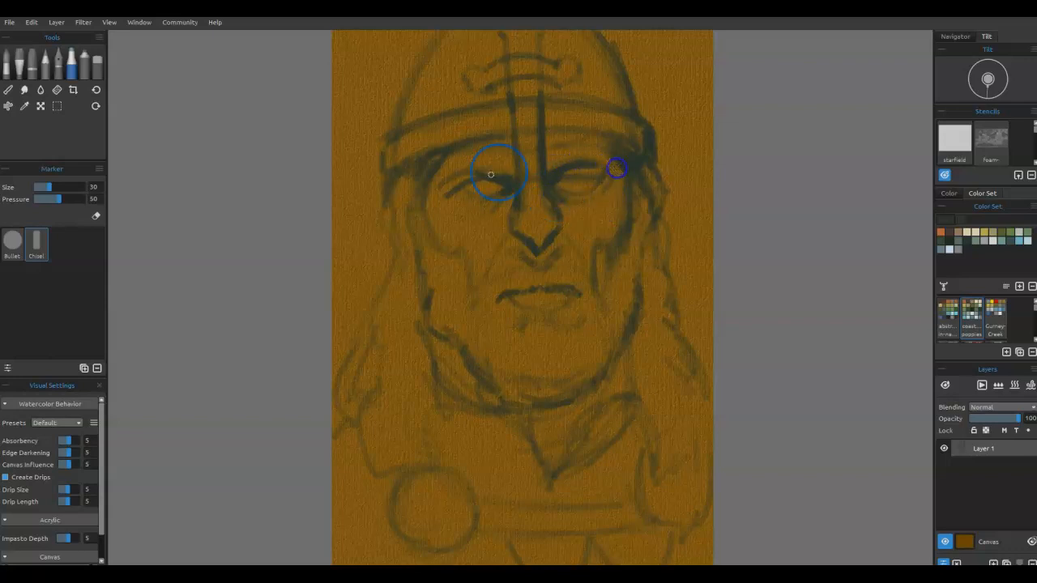
{"action": "left_click_drag", "start_coordinate": [505, 208], "coordinate": [490, 212]}
{"action": "mouse_move", "coordinate": [518, 256]}
{"action": "left_mouse_down"}
{"action": "mouse_move", "coordinate": [561, 249]}
{"action": "mouse_move", "coordinate": [513, 257]}
{"action": "left_mouse_up"}
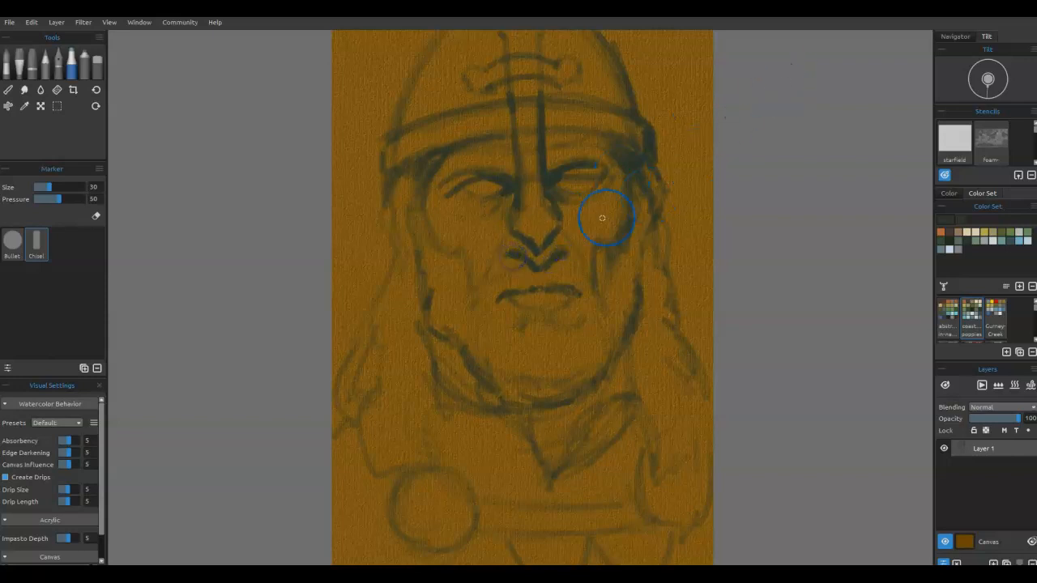
{"action": "left_click_drag", "start_coordinate": [558, 189], "coordinate": [579, 181]}
Darken the mouth line and strengthen the contours of the cheekbone and cheek fold
{"action": "mouse_move", "coordinate": [500, 297]}
{"action": "left_mouse_down"}
{"action": "mouse_move", "coordinate": [553, 289]}
{"action": "mouse_move", "coordinate": [586, 302]}
{"action": "left_mouse_up"}
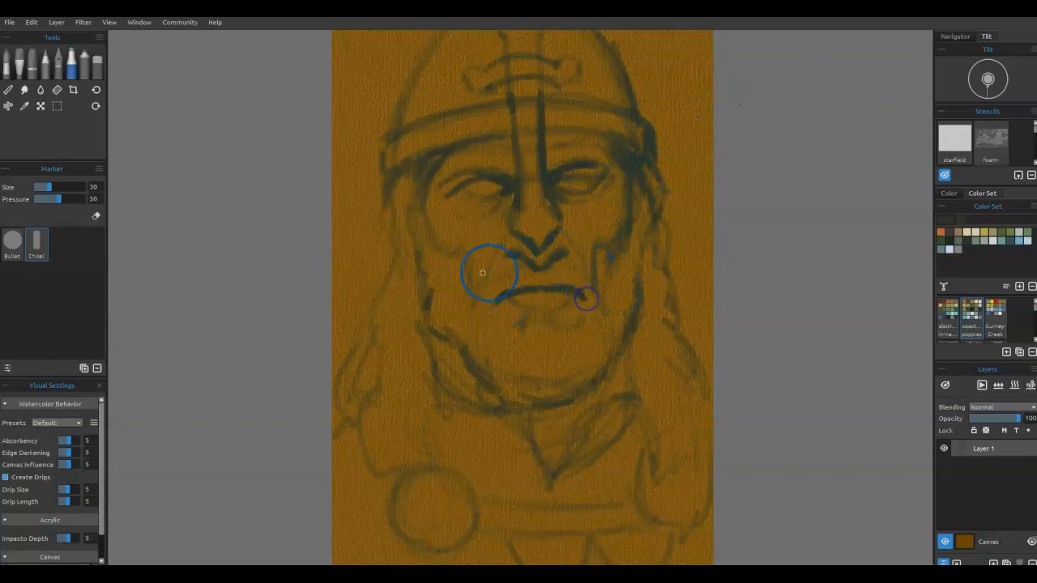
{"action": "left_click_drag", "start_coordinate": [492, 253], "coordinate": [487, 273]}
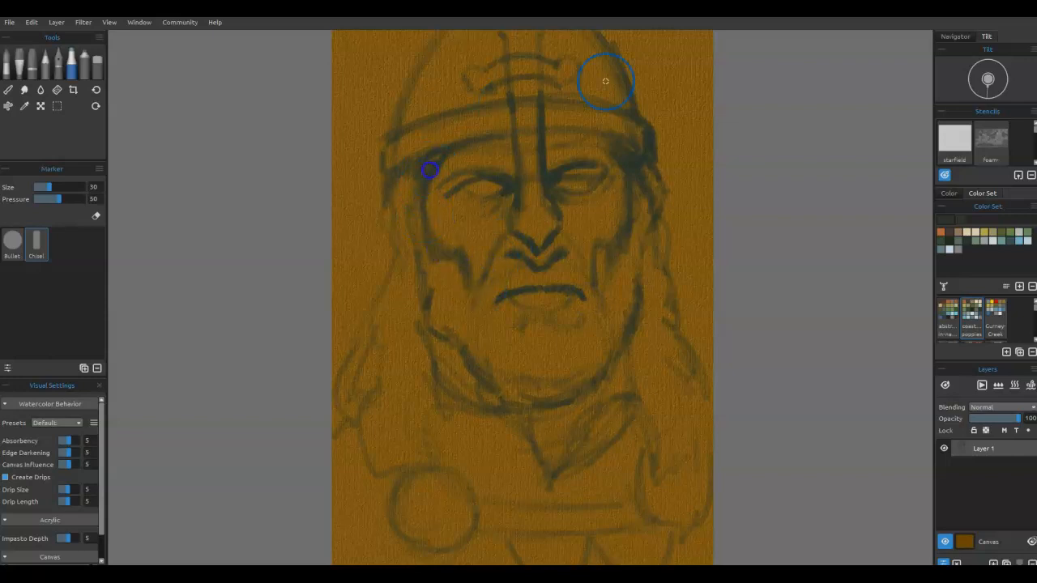
Fill the neck area inside the collar with dark shadow and hatch the beard, hair and collar
{"action": "mouse_move", "coordinate": [643, 259]}
{"action": "left_mouse_down"}
{"action": "mouse_move", "coordinate": [624, 376]}
{"action": "mouse_move", "coordinate": [598, 381]}
{"action": "mouse_move", "coordinate": [615, 376]}
{"action": "mouse_move", "coordinate": [557, 467]}
{"action": "mouse_move", "coordinate": [542, 452]}
{"action": "mouse_move", "coordinate": [547, 432]}
{"action": "mouse_move", "coordinate": [557, 452]}
{"action": "mouse_move", "coordinate": [597, 389]}
{"action": "mouse_move", "coordinate": [560, 423]}
{"action": "mouse_move", "coordinate": [582, 403]}
{"action": "mouse_move", "coordinate": [562, 409]}
{"action": "mouse_move", "coordinate": [569, 421]}
{"action": "mouse_move", "coordinate": [498, 394]}
{"action": "mouse_move", "coordinate": [500, 409]}
{"action": "mouse_move", "coordinate": [439, 358]}
{"action": "mouse_move", "coordinate": [442, 365]}
{"action": "left_mouse_up"}
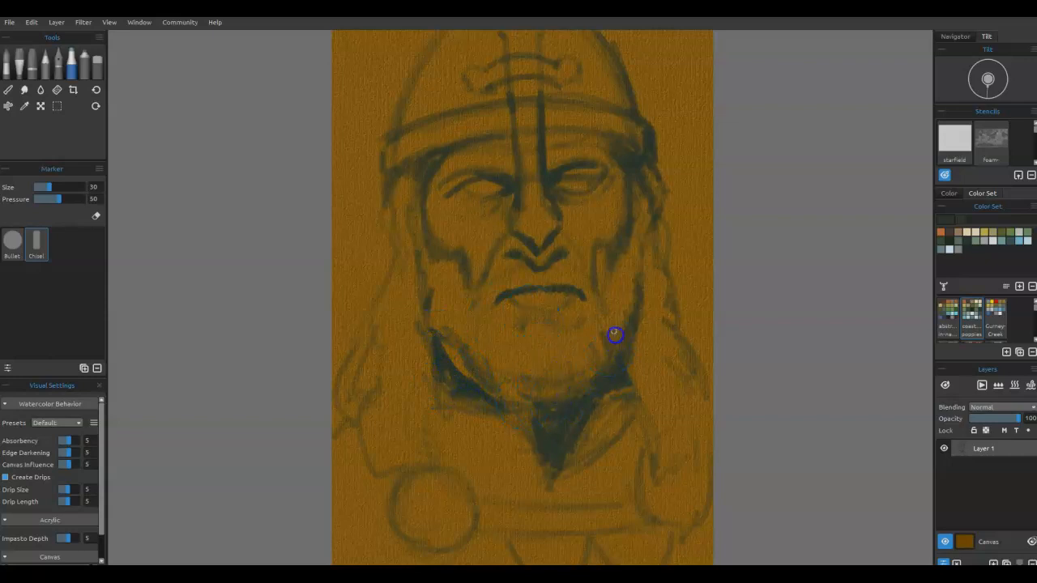
{"action": "mouse_move", "coordinate": [461, 295]}
{"action": "left_mouse_down"}
{"action": "mouse_move", "coordinate": [441, 316]}
{"action": "mouse_move", "coordinate": [424, 312]}
{"action": "mouse_move", "coordinate": [414, 288]}
{"action": "mouse_move", "coordinate": [427, 340]}
{"action": "left_mouse_up"}
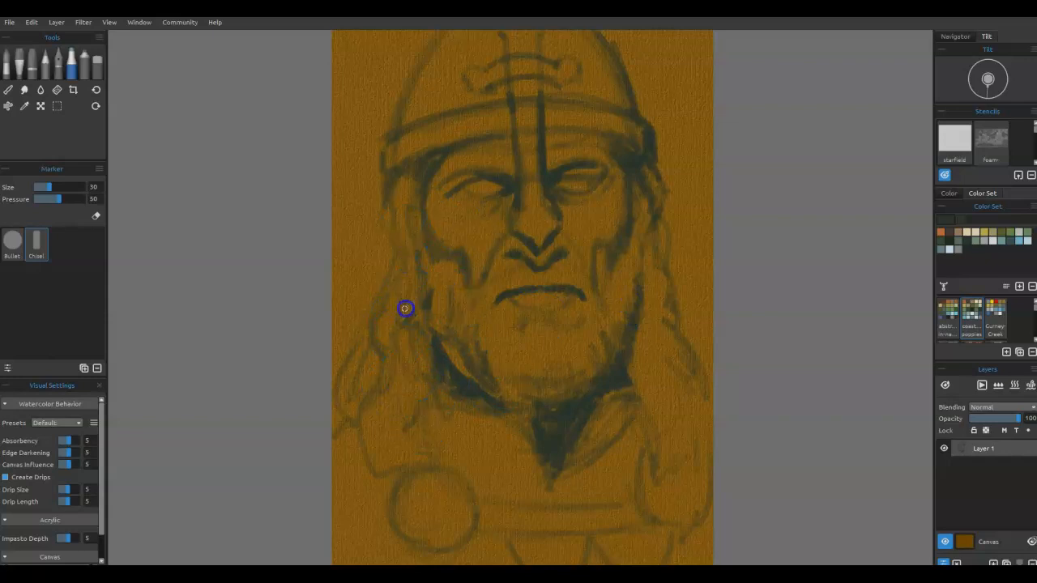
{"action": "mouse_move", "coordinate": [648, 323]}
{"action": "left_mouse_down"}
{"action": "mouse_move", "coordinate": [630, 374]}
{"action": "mouse_move", "coordinate": [645, 405]}
{"action": "mouse_move", "coordinate": [627, 325]}
{"action": "mouse_move", "coordinate": [585, 472]}
{"action": "mouse_move", "coordinate": [591, 450]}
{"action": "mouse_move", "coordinate": [565, 489]}
{"action": "mouse_move", "coordinate": [576, 493]}
{"action": "mouse_move", "coordinate": [623, 459]}
{"action": "left_mouse_up"}
{"action": "mouse_move", "coordinate": [640, 415]}
{"action": "left_mouse_down"}
{"action": "mouse_move", "coordinate": [626, 461]}
{"action": "mouse_move", "coordinate": [637, 490]}
{"action": "left_mouse_up"}
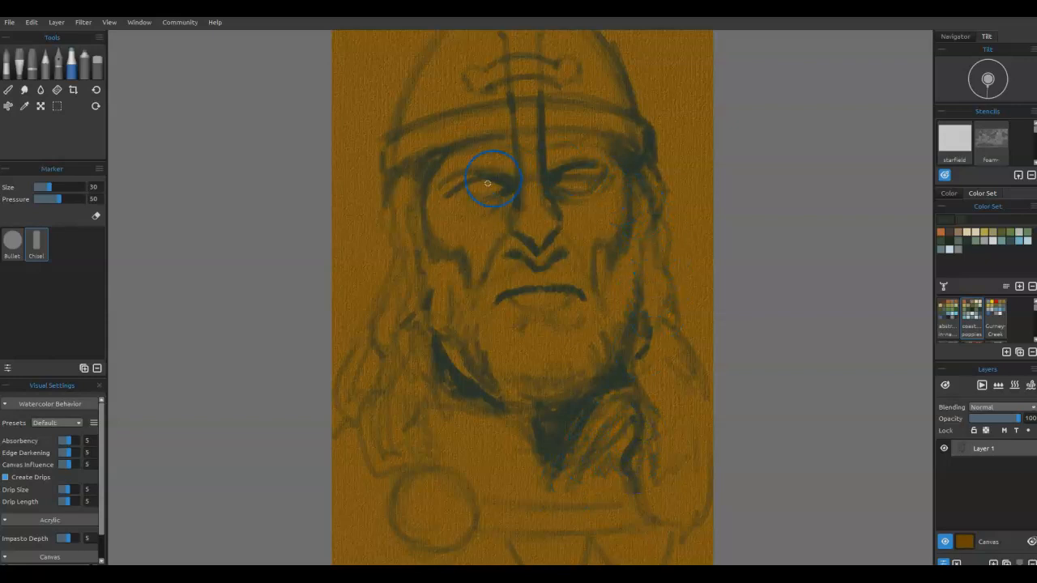
Refine the lines of both eyes and erase the stray strokes inside the nose guard with a size 30 eraser
{"action": "left_click_drag", "start_coordinate": [455, 194], "coordinate": [467, 187]}
{"action": "mouse_move", "coordinate": [609, 195]}
{"action": "left_mouse_down"}
{"action": "mouse_move", "coordinate": [527, 232]}
{"action": "mouse_move", "coordinate": [555, 220]}
{"action": "mouse_move", "coordinate": [527, 174]}
{"action": "mouse_move", "coordinate": [530, 132]}
{"action": "mouse_move", "coordinate": [540, 160]}
{"action": "left_mouse_up"}
{"action": "key", "text": "e"}
{"action": "key", "text": "["}
{"action": "key", "text": "["}
{"action": "key", "text": "["}
{"action": "mouse_move", "coordinate": [532, 122]}
{"action": "left_mouse_down"}
{"action": "mouse_move", "coordinate": [533, 92]}
{"action": "mouse_move", "coordinate": [528, 143]}
{"action": "mouse_move", "coordinate": [517, 127]}
{"action": "mouse_move", "coordinate": [524, 197]}
{"action": "left_mouse_up"}
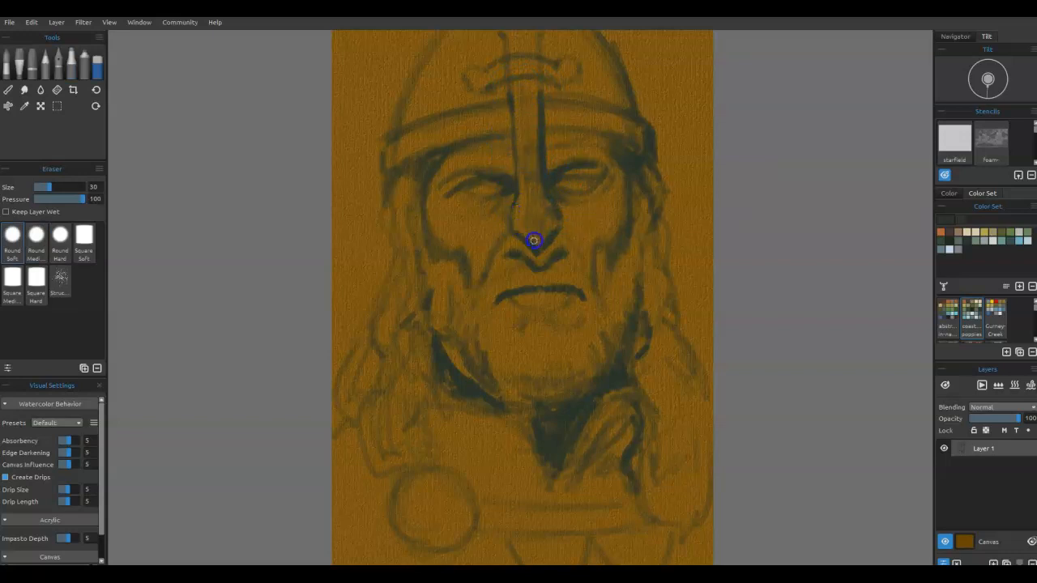
{"action": "mouse_move", "coordinate": [542, 252]}
{"action": "left_mouse_down"}
{"action": "mouse_move", "coordinate": [556, 225]}
{"action": "mouse_move", "coordinate": [535, 154]}
{"action": "mouse_move", "coordinate": [534, 84]}
{"action": "left_mouse_up"}
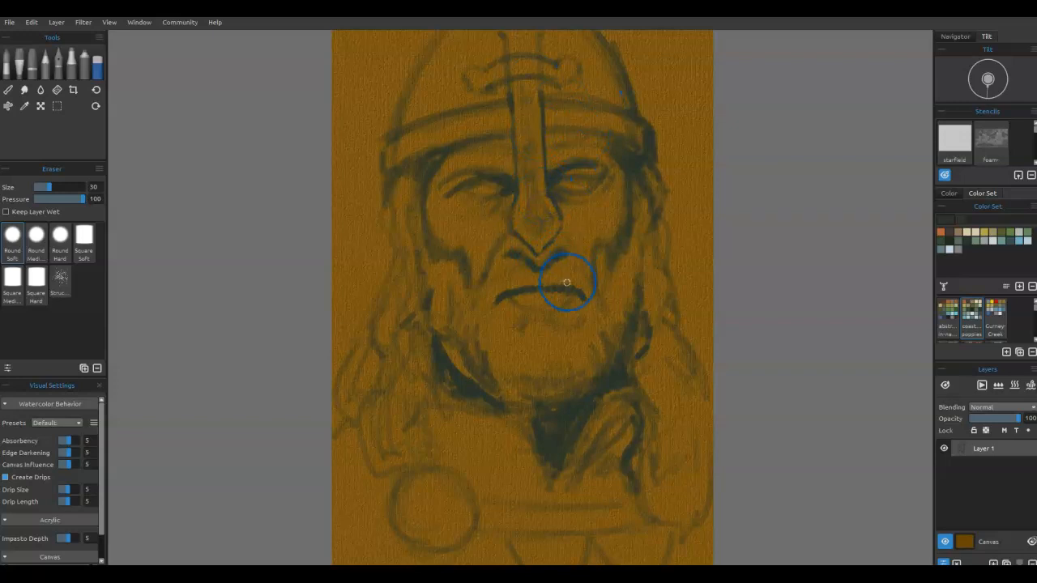
Darken the nostril area around the nose guard's tip with the marker and dot rivets along the helmet band
{"action": "key", "text": "m"}
{"action": "left_click_drag", "start_coordinate": [573, 242], "coordinate": [571, 249]}
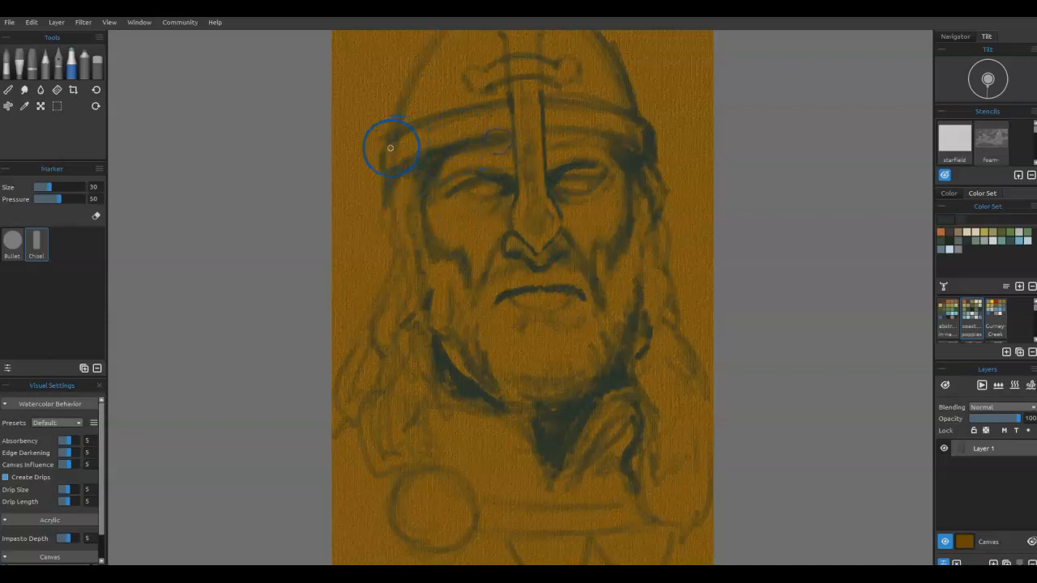
{"action": "left_click_drag", "start_coordinate": [406, 146], "coordinate": [403, 147]}
{"action": "left_click_drag", "start_coordinate": [457, 124], "coordinate": [456, 126]}
{"action": "left_click_drag", "start_coordinate": [604, 118], "coordinate": [640, 138]}
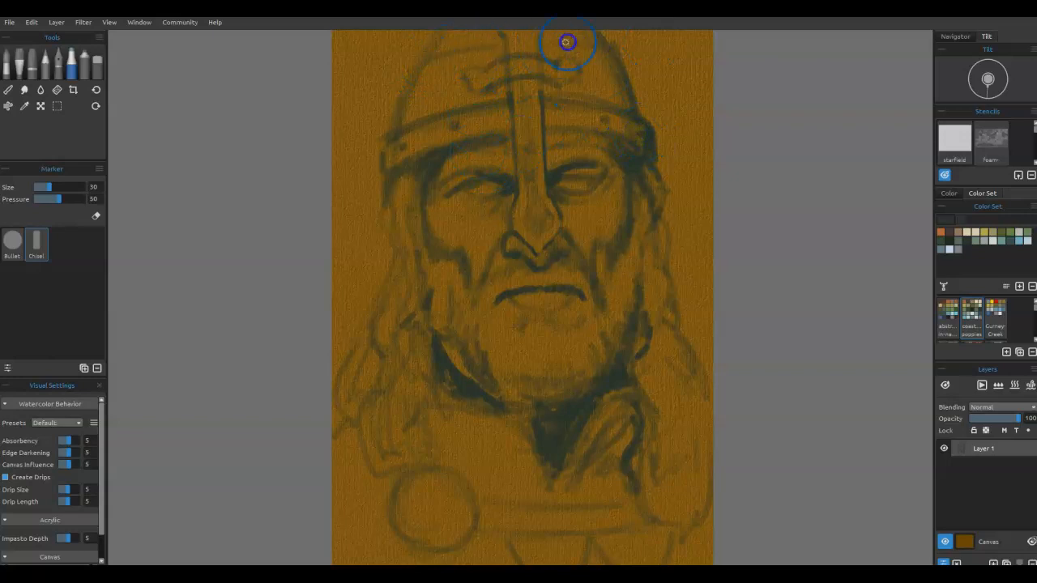
Darken the outline of the helmet's dome and rim, and erase the lines crossing the ornament above the nose guard
{"action": "left_click_drag", "start_coordinate": [391, 129], "coordinate": [439, 29]}
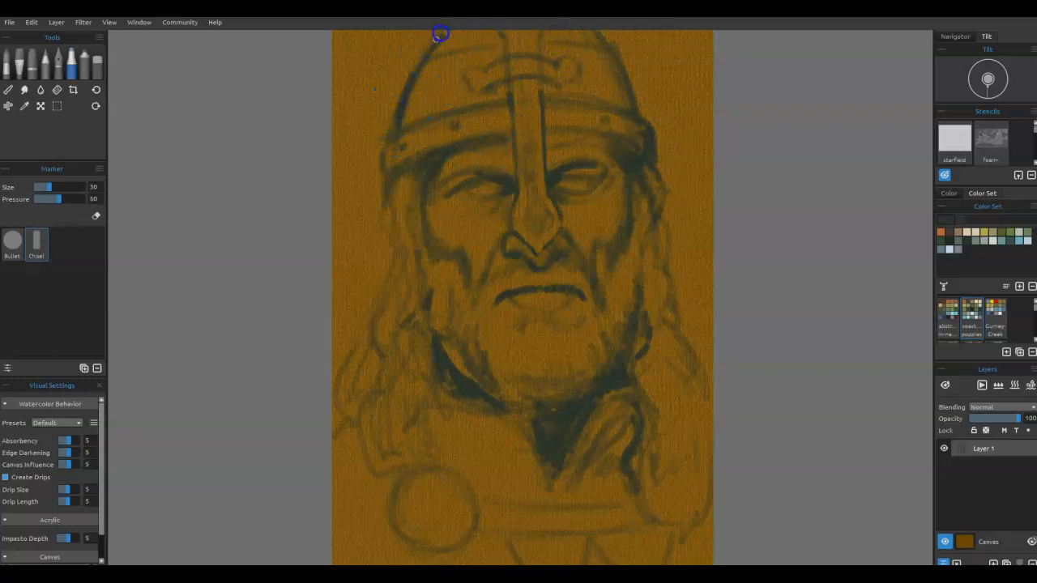
{"action": "mouse_move", "coordinate": [394, 130]}
{"action": "left_mouse_down"}
{"action": "mouse_move", "coordinate": [381, 139]}
{"action": "mouse_move", "coordinate": [380, 174]}
{"action": "left_mouse_up"}
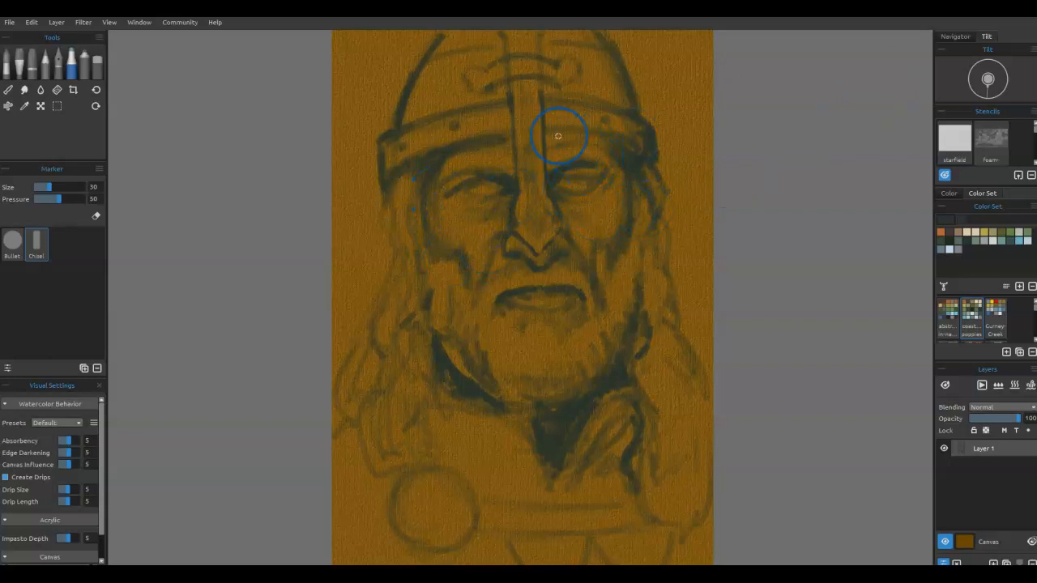
{"action": "key", "text": "e"}
{"action": "mouse_move", "coordinate": [511, 65]}
{"action": "left_mouse_down"}
{"action": "mouse_move", "coordinate": [498, 65]}
{"action": "mouse_move", "coordinate": [553, 68]}
{"action": "left_mouse_up"}
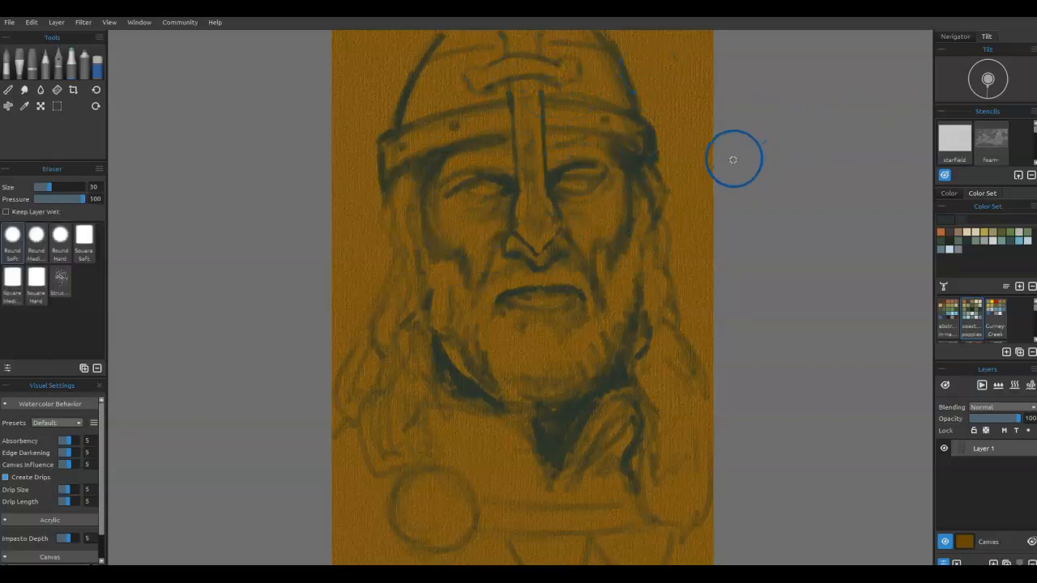
{"action": "key", "text": "e"}
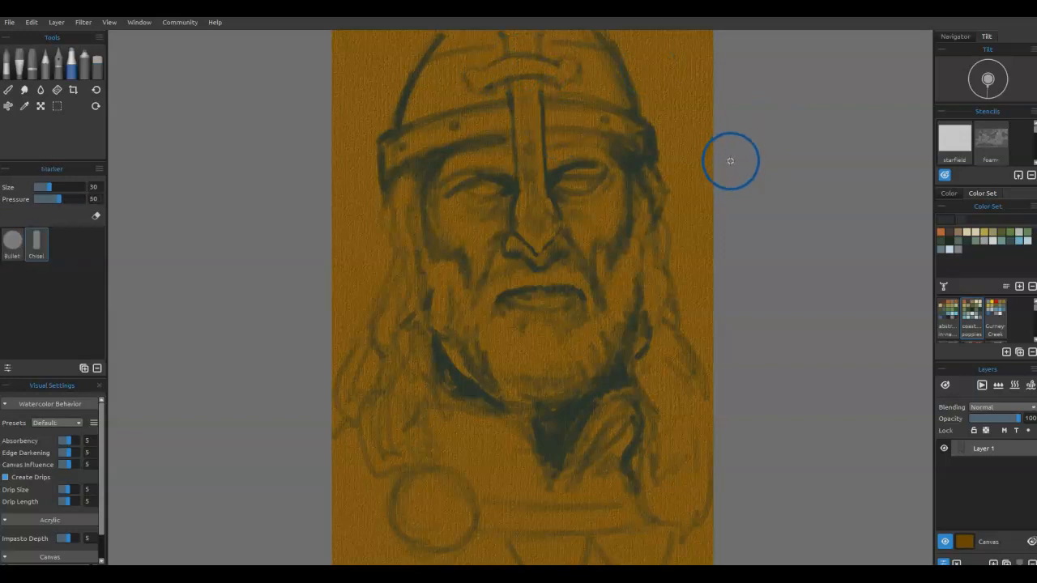
Mix a muted grey-blue marker colour and highlight the cheeks, lower lip, brow areas and chin beard
{"action": "double_click", "coordinate": [990, 236]}
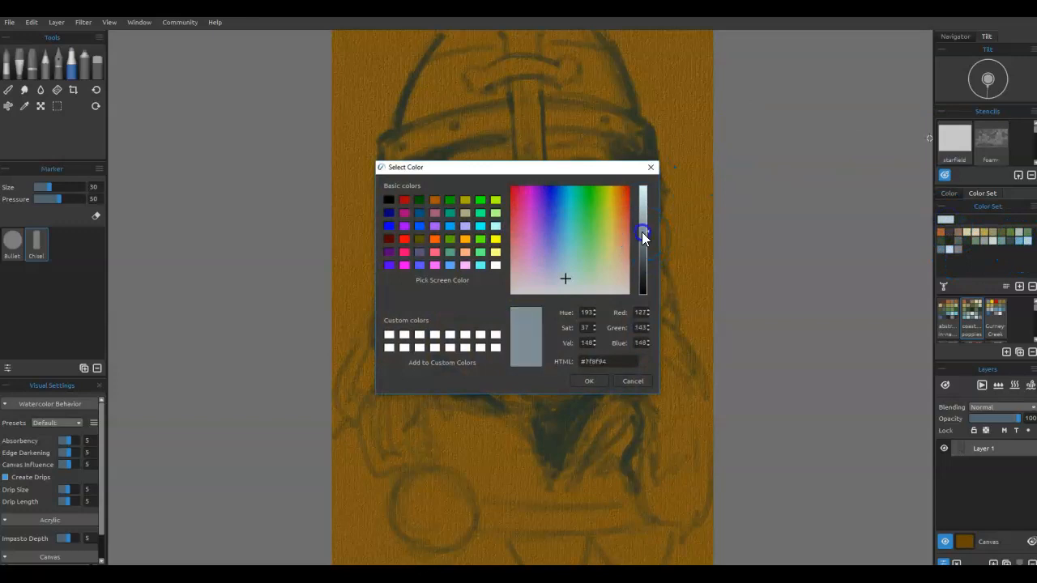
{"action": "left_click", "coordinate": [589, 381]}
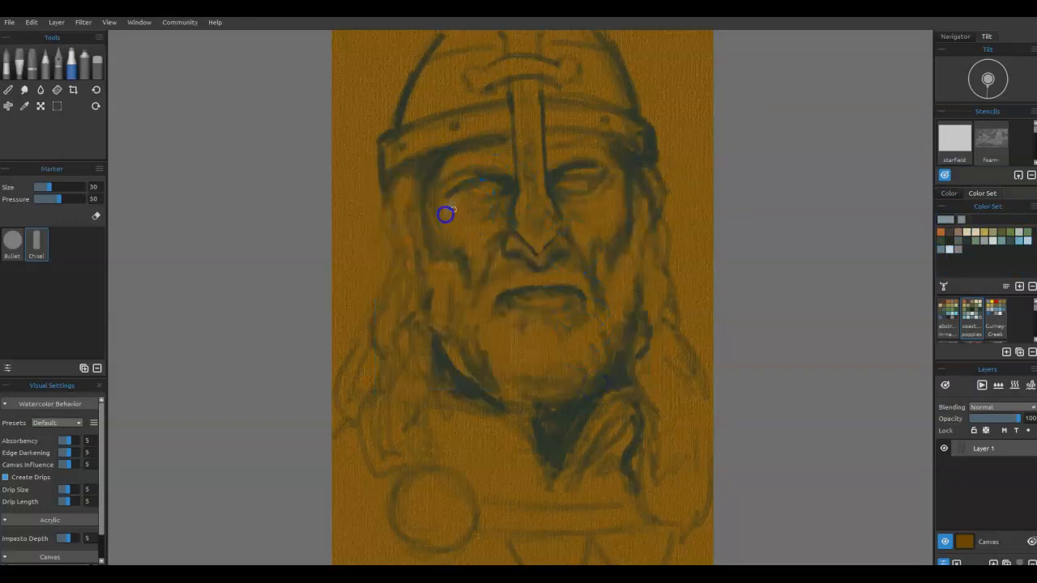
{"action": "mouse_move", "coordinate": [457, 199]}
{"action": "left_mouse_down"}
{"action": "mouse_move", "coordinate": [479, 254]}
{"action": "mouse_move", "coordinate": [491, 226]}
{"action": "mouse_move", "coordinate": [478, 273]}
{"action": "left_mouse_up"}
{"action": "mouse_move", "coordinate": [612, 205]}
{"action": "left_mouse_down"}
{"action": "mouse_move", "coordinate": [577, 234]}
{"action": "mouse_move", "coordinate": [587, 248]}
{"action": "mouse_move", "coordinate": [579, 231]}
{"action": "mouse_move", "coordinate": [582, 245]}
{"action": "mouse_move", "coordinate": [598, 222]}
{"action": "mouse_move", "coordinate": [613, 234]}
{"action": "mouse_move", "coordinate": [597, 208]}
{"action": "mouse_move", "coordinate": [622, 178]}
{"action": "left_mouse_up"}
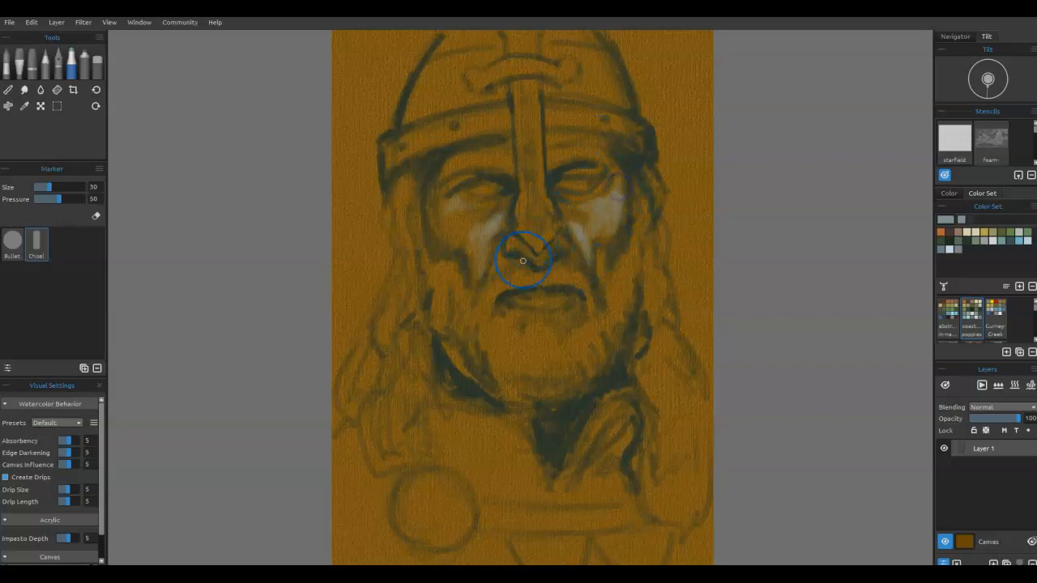
{"action": "left_click_drag", "start_coordinate": [531, 303], "coordinate": [559, 307]}
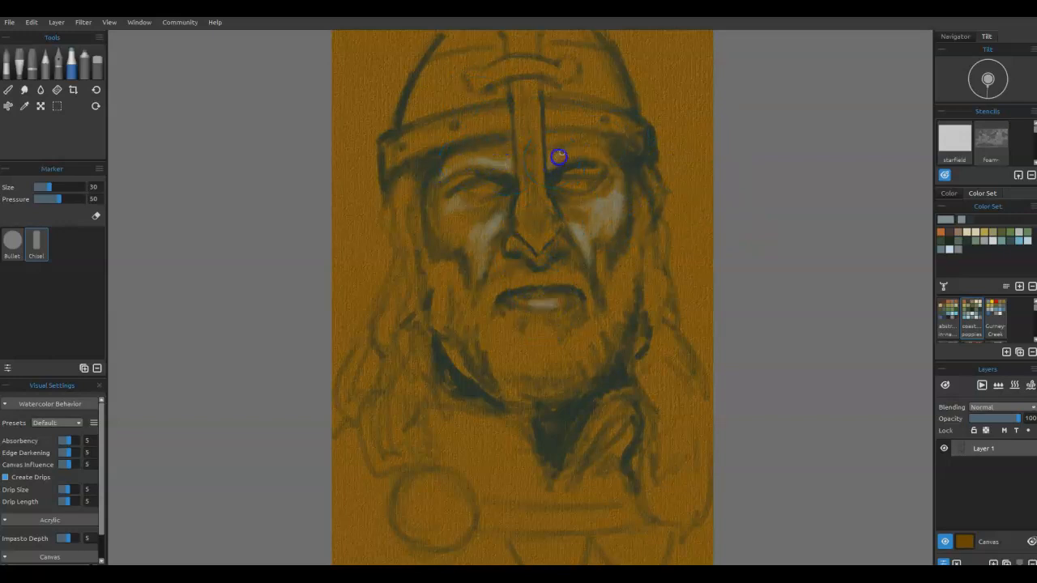
{"action": "left_click_drag", "start_coordinate": [545, 164], "coordinate": [609, 156]}
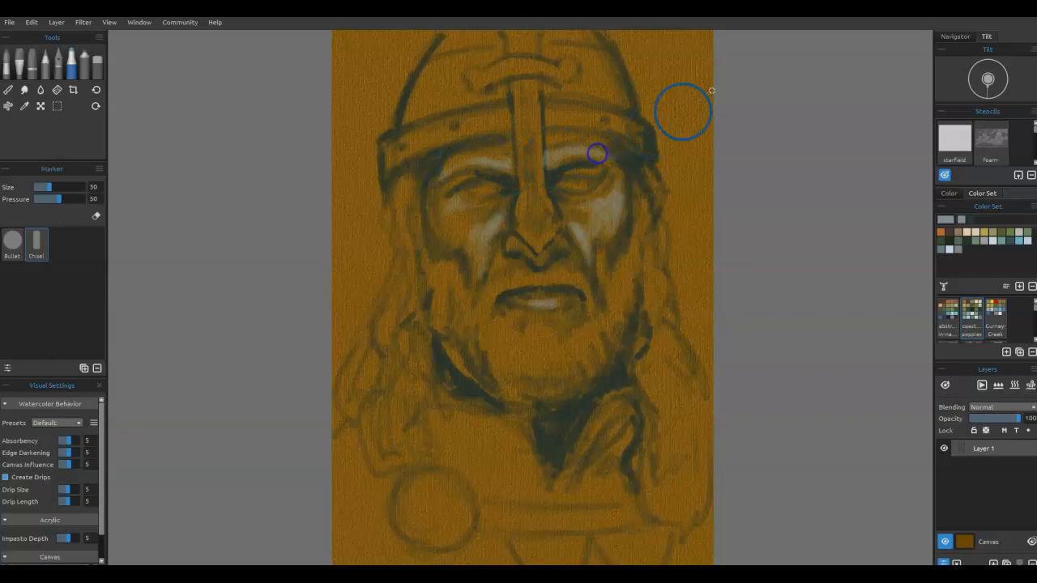
{"action": "left_click_drag", "start_coordinate": [499, 356], "coordinate": [501, 346]}
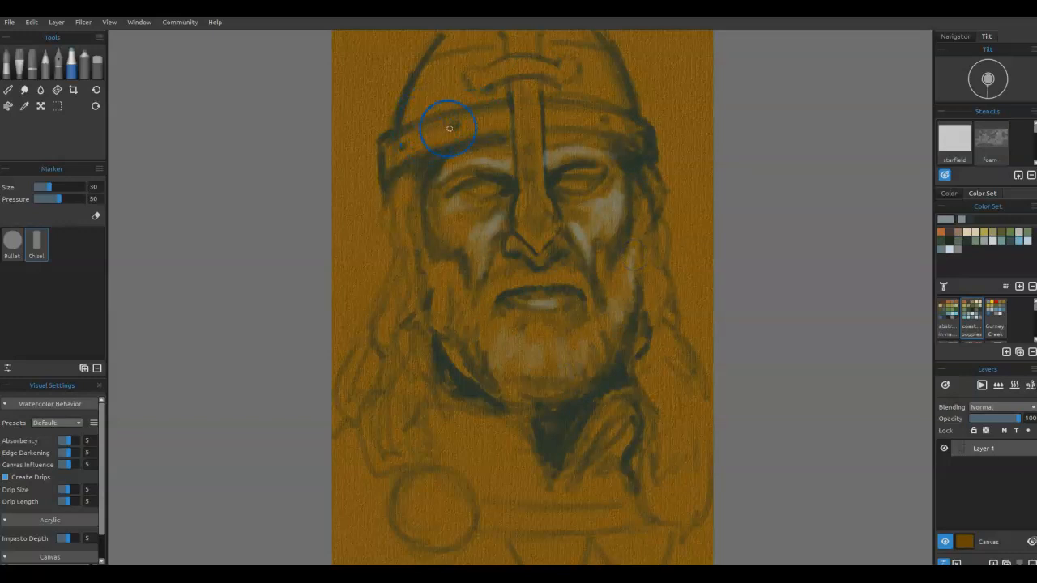
Highlight the riveted helmet band and fill the nose guard down to its tip with grey-blue strokes
{"action": "mouse_move", "coordinate": [422, 133]}
{"action": "left_mouse_down"}
{"action": "mouse_move", "coordinate": [578, 111]}
{"action": "mouse_move", "coordinate": [621, 123]}
{"action": "left_mouse_up"}
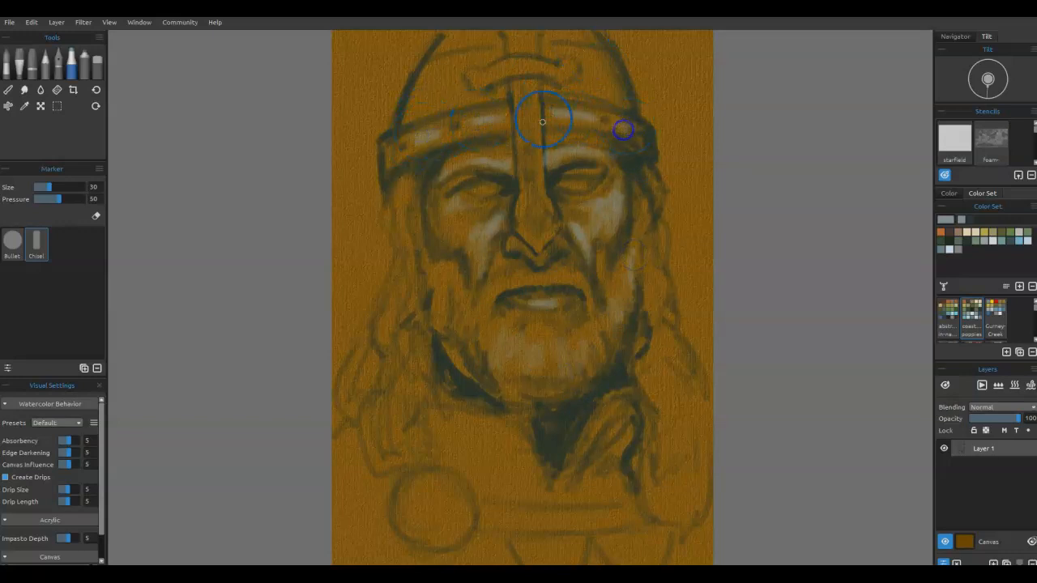
{"action": "mouse_move", "coordinate": [521, 99]}
{"action": "left_mouse_down"}
{"action": "mouse_move", "coordinate": [527, 195]}
{"action": "mouse_move", "coordinate": [528, 89]}
{"action": "mouse_move", "coordinate": [542, 197]}
{"action": "left_mouse_up"}
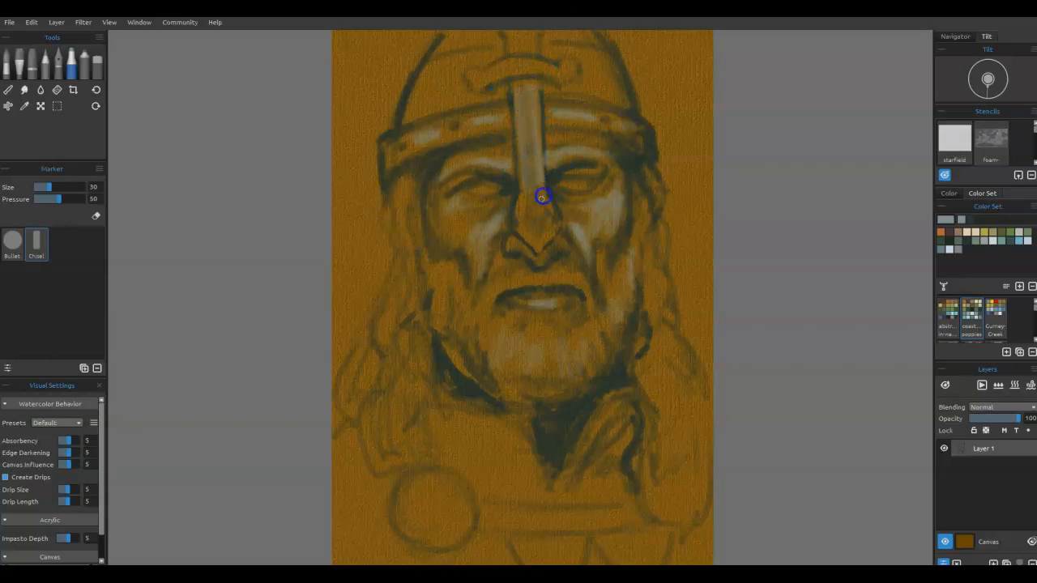
{"action": "mouse_move", "coordinate": [526, 233]}
{"action": "left_mouse_down"}
{"action": "mouse_move", "coordinate": [527, 196]}
{"action": "mouse_move", "coordinate": [537, 230]}
{"action": "mouse_move", "coordinate": [547, 234]}
{"action": "mouse_move", "coordinate": [556, 219]}
{"action": "mouse_move", "coordinate": [540, 182]}
{"action": "left_mouse_up"}
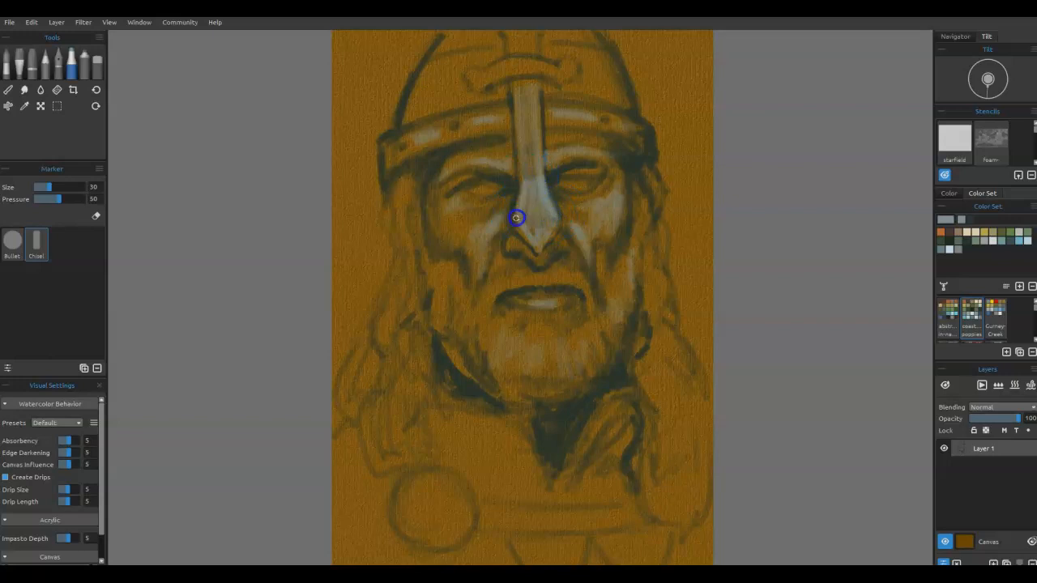
{"action": "mouse_move", "coordinate": [528, 242]}
{"action": "left_mouse_down"}
{"action": "mouse_move", "coordinate": [539, 181]}
{"action": "mouse_move", "coordinate": [523, 78]}
{"action": "mouse_move", "coordinate": [526, 90]}
{"action": "left_mouse_up"}
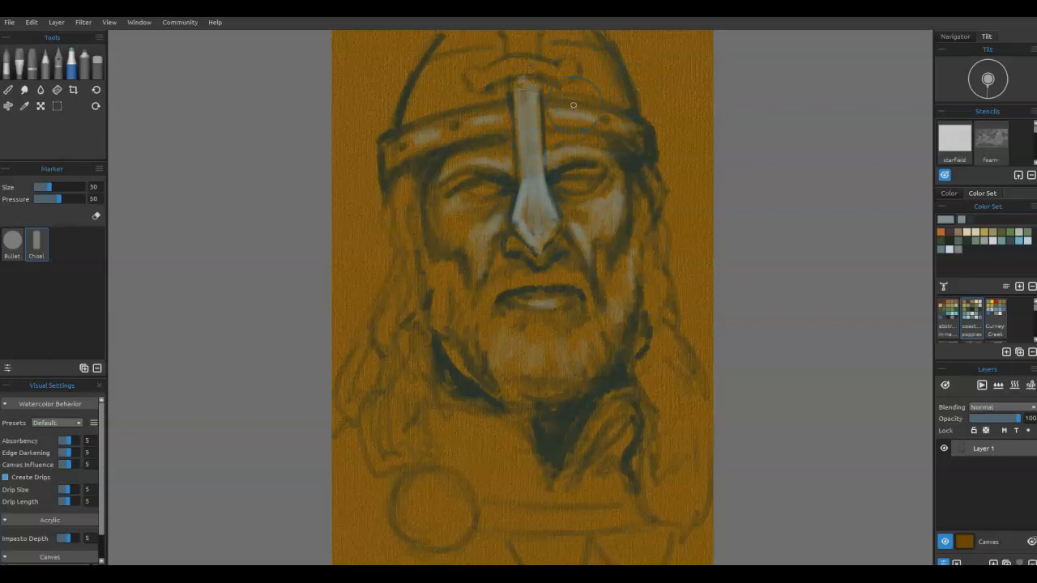
Highlight the hair strands on both sides of the face and the folds and edge of the collar
{"action": "left_click_drag", "start_coordinate": [404, 186], "coordinate": [399, 244]}
{"action": "mouse_move", "coordinate": [396, 316]}
{"action": "left_mouse_down"}
{"action": "mouse_move", "coordinate": [386, 356]}
{"action": "mouse_move", "coordinate": [418, 349]}
{"action": "mouse_move", "coordinate": [399, 409]}
{"action": "mouse_move", "coordinate": [416, 457]}
{"action": "mouse_move", "coordinate": [407, 457]}
{"action": "mouse_move", "coordinate": [376, 363]}
{"action": "mouse_move", "coordinate": [341, 394]}
{"action": "left_mouse_up"}
{"action": "mouse_move", "coordinate": [632, 254]}
{"action": "left_mouse_down"}
{"action": "mouse_move", "coordinate": [635, 302]}
{"action": "mouse_move", "coordinate": [654, 268]}
{"action": "mouse_move", "coordinate": [667, 413]}
{"action": "mouse_move", "coordinate": [673, 408]}
{"action": "left_mouse_up"}
{"action": "left_click_drag", "start_coordinate": [599, 399], "coordinate": [572, 470]}
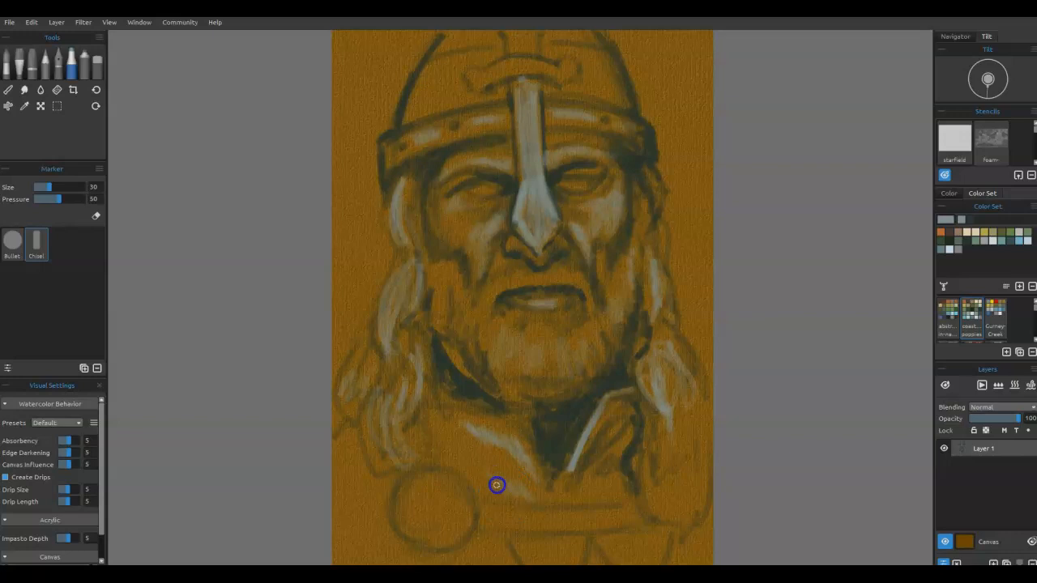
Highlight the round brooch's rim, the row of beads beside it and the shoulder folds
{"action": "mouse_move", "coordinate": [479, 481]}
{"action": "left_mouse_down"}
{"action": "mouse_move", "coordinate": [436, 411]}
{"action": "mouse_move", "coordinate": [465, 417]}
{"action": "mouse_move", "coordinate": [483, 445]}
{"action": "mouse_move", "coordinate": [524, 429]}
{"action": "mouse_move", "coordinate": [453, 437]}
{"action": "mouse_move", "coordinate": [411, 469]}
{"action": "mouse_move", "coordinate": [400, 520]}
{"action": "mouse_move", "coordinate": [411, 534]}
{"action": "mouse_move", "coordinate": [421, 476]}
{"action": "mouse_move", "coordinate": [447, 473]}
{"action": "mouse_move", "coordinate": [472, 492]}
{"action": "left_mouse_up"}
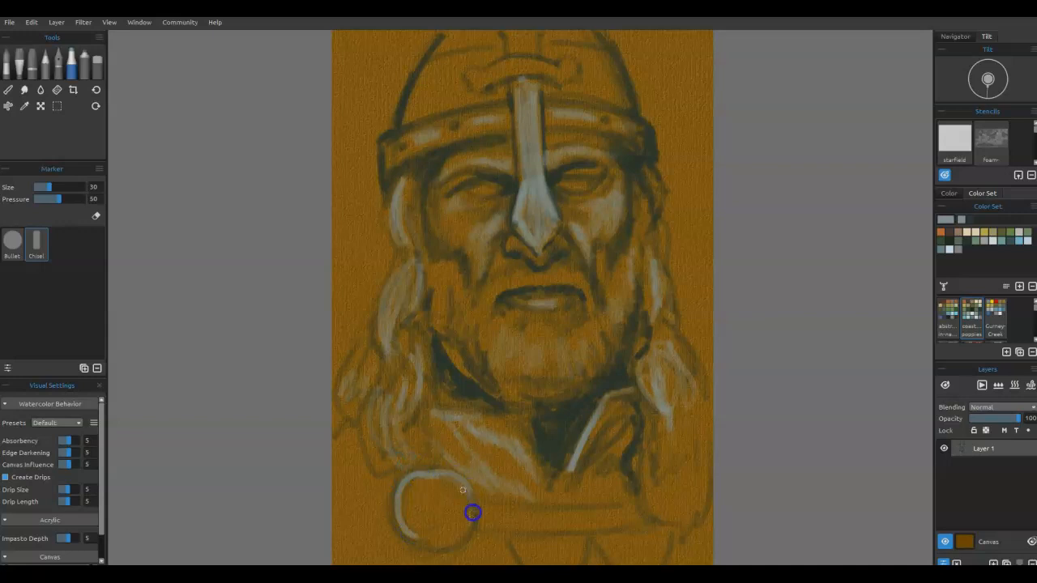
{"action": "mouse_move", "coordinate": [460, 531]}
{"action": "left_mouse_down"}
{"action": "mouse_move", "coordinate": [416, 486]}
{"action": "mouse_move", "coordinate": [418, 500]}
{"action": "mouse_move", "coordinate": [450, 490]}
{"action": "mouse_move", "coordinate": [460, 502]}
{"action": "left_mouse_up"}
{"action": "mouse_move", "coordinate": [390, 486]}
{"action": "left_mouse_down"}
{"action": "mouse_move", "coordinate": [377, 453]}
{"action": "mouse_move", "coordinate": [369, 464]}
{"action": "mouse_move", "coordinate": [356, 438]}
{"action": "left_mouse_up"}
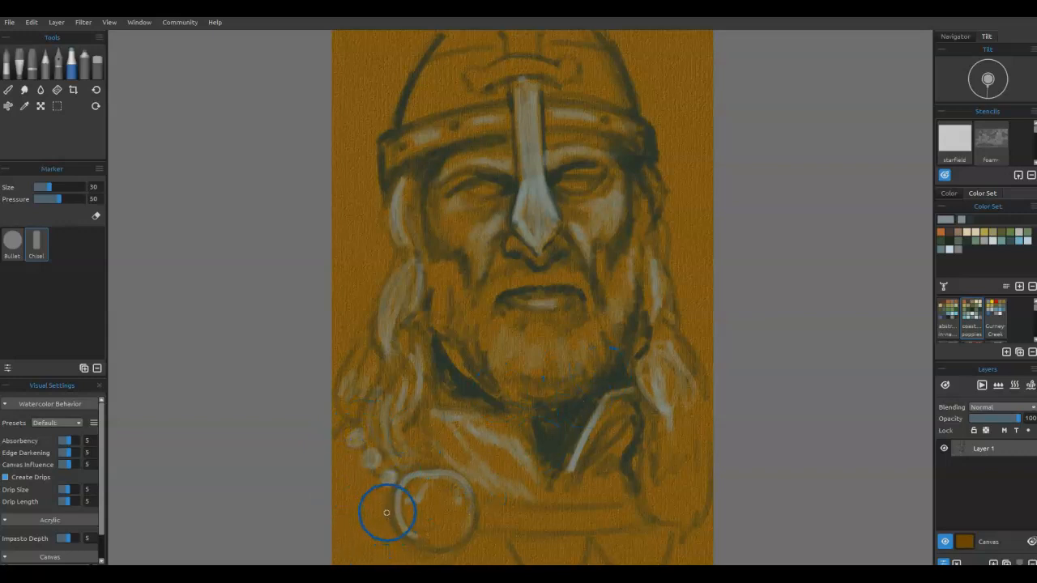
{"action": "left_click_drag", "start_coordinate": [390, 522], "coordinate": [342, 483]}
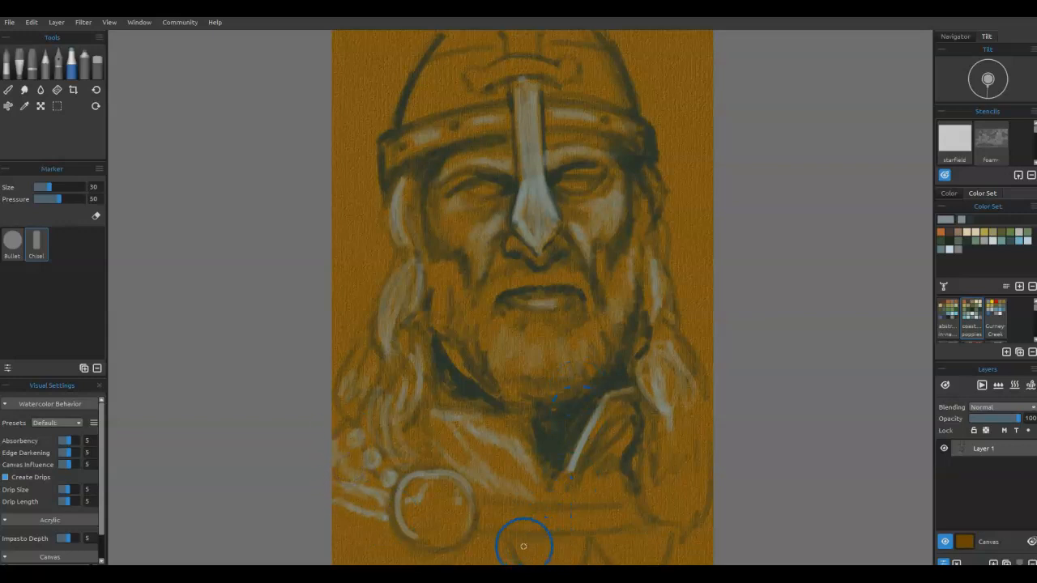
Highlight the chest strap and the plates below it, and add light strands to the hair beside the collar
{"action": "mouse_move", "coordinate": [576, 541]}
{"action": "left_mouse_down"}
{"action": "mouse_move", "coordinate": [519, 541]}
{"action": "mouse_move", "coordinate": [521, 515]}
{"action": "mouse_move", "coordinate": [493, 516]}
{"action": "mouse_move", "coordinate": [493, 507]}
{"action": "mouse_move", "coordinate": [519, 524]}
{"action": "left_mouse_up"}
{"action": "left_click_drag", "start_coordinate": [634, 517], "coordinate": [593, 519]}
{"action": "left_click_drag", "start_coordinate": [646, 537], "coordinate": [650, 546]}
{"action": "mouse_move", "coordinate": [646, 463]}
{"action": "left_mouse_down"}
{"action": "mouse_move", "coordinate": [675, 497]}
{"action": "mouse_move", "coordinate": [636, 440]}
{"action": "mouse_move", "coordinate": [650, 413]}
{"action": "left_mouse_up"}
{"action": "mouse_move", "coordinate": [661, 447]}
{"action": "left_mouse_down"}
{"action": "mouse_move", "coordinate": [660, 485]}
{"action": "mouse_move", "coordinate": [678, 468]}
{"action": "left_mouse_up"}
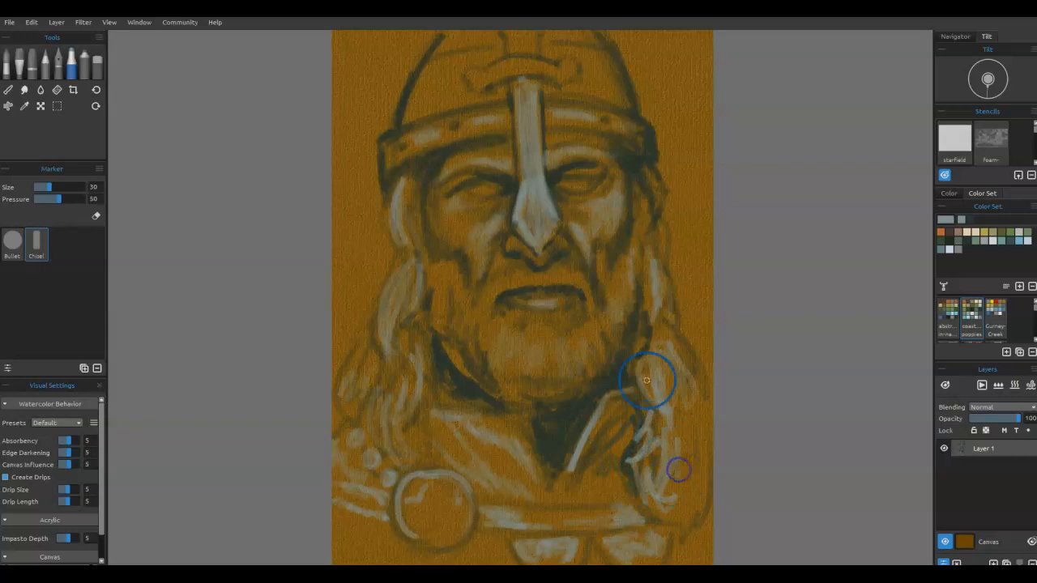
Highlight both halves of the helmet's dome and the ornament above the nose guard
{"action": "left_click_drag", "start_coordinate": [507, 154], "coordinate": [511, 211]}
{"action": "left_click", "coordinate": [492, 155]}
{"action": "mouse_move", "coordinate": [443, 155]}
{"action": "left_mouse_down"}
{"action": "mouse_move", "coordinate": [446, 126]}
{"action": "mouse_move", "coordinate": [417, 141]}
{"action": "mouse_move", "coordinate": [442, 130]}
{"action": "mouse_move", "coordinate": [448, 155]}
{"action": "mouse_move", "coordinate": [402, 163]}
{"action": "mouse_move", "coordinate": [420, 168]}
{"action": "mouse_move", "coordinate": [441, 131]}
{"action": "mouse_move", "coordinate": [490, 115]}
{"action": "left_mouse_up"}
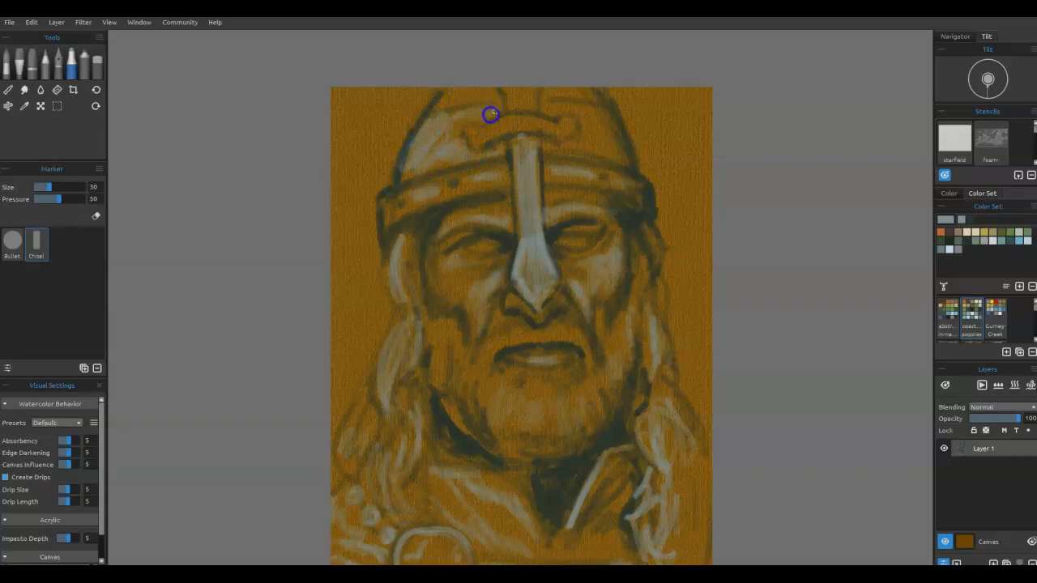
{"action": "mouse_move", "coordinate": [564, 107]}
{"action": "left_mouse_down"}
{"action": "mouse_move", "coordinate": [591, 108]}
{"action": "mouse_move", "coordinate": [586, 129]}
{"action": "mouse_move", "coordinate": [613, 152]}
{"action": "mouse_move", "coordinate": [569, 151]}
{"action": "mouse_move", "coordinate": [595, 153]}
{"action": "mouse_move", "coordinate": [559, 146]}
{"action": "mouse_move", "coordinate": [601, 149]}
{"action": "mouse_move", "coordinate": [586, 139]}
{"action": "mouse_move", "coordinate": [614, 129]}
{"action": "mouse_move", "coordinate": [621, 143]}
{"action": "mouse_move", "coordinate": [584, 111]}
{"action": "mouse_move", "coordinate": [587, 92]}
{"action": "mouse_move", "coordinate": [553, 94]}
{"action": "mouse_move", "coordinate": [543, 60]}
{"action": "mouse_move", "coordinate": [540, 92]}
{"action": "mouse_move", "coordinate": [528, 99]}
{"action": "mouse_move", "coordinate": [512, 88]}
{"action": "mouse_move", "coordinate": [528, 121]}
{"action": "mouse_move", "coordinate": [477, 137]}
{"action": "mouse_move", "coordinate": [509, 118]}
{"action": "mouse_move", "coordinate": [561, 134]}
{"action": "left_mouse_up"}
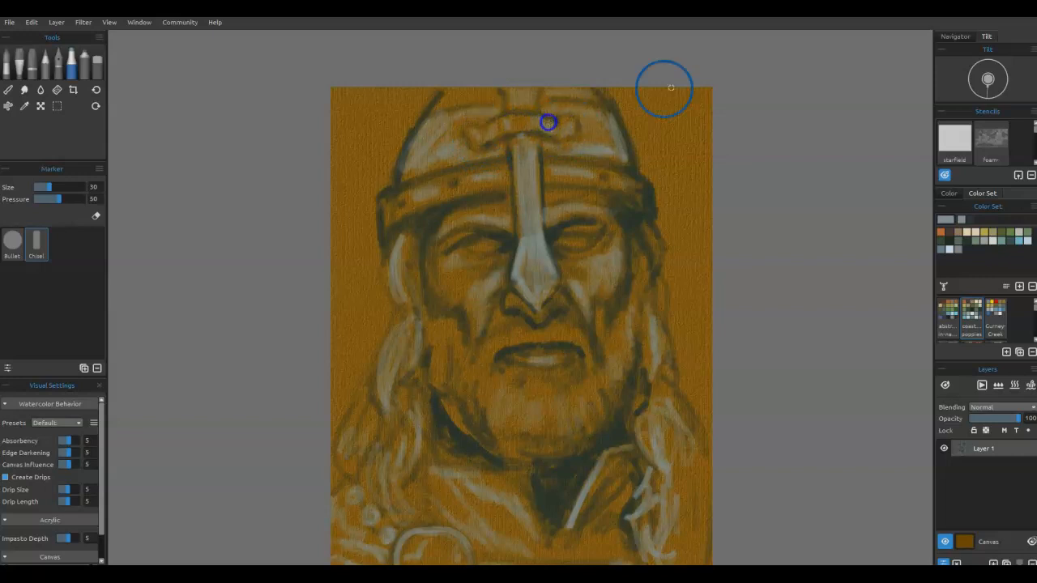
Add light strokes to the moustache, sideburns and beard around the mouth and chin
{"action": "mouse_move", "coordinate": [466, 362]}
{"action": "left_mouse_down"}
{"action": "mouse_move", "coordinate": [443, 337]}
{"action": "mouse_move", "coordinate": [435, 354]}
{"action": "mouse_move", "coordinate": [457, 385]}
{"action": "mouse_move", "coordinate": [477, 371]}
{"action": "mouse_move", "coordinate": [493, 423]}
{"action": "mouse_move", "coordinate": [478, 366]}
{"action": "mouse_move", "coordinate": [482, 375]}
{"action": "mouse_move", "coordinate": [509, 326]}
{"action": "left_mouse_up"}
{"action": "left_click_drag", "start_coordinate": [588, 349], "coordinate": [591, 353]}
{"action": "left_click_drag", "start_coordinate": [634, 259], "coordinate": [621, 351]}
{"action": "left_click_drag", "start_coordinate": [600, 386], "coordinate": [588, 421]}
{"action": "left_click_drag", "start_coordinate": [552, 405], "coordinate": [528, 453]}
{"action": "mouse_move", "coordinate": [507, 398]}
{"action": "left_mouse_down"}
{"action": "mouse_move", "coordinate": [503, 407]}
{"action": "mouse_move", "coordinate": [481, 388]}
{"action": "mouse_move", "coordinate": [497, 370]}
{"action": "left_mouse_up"}
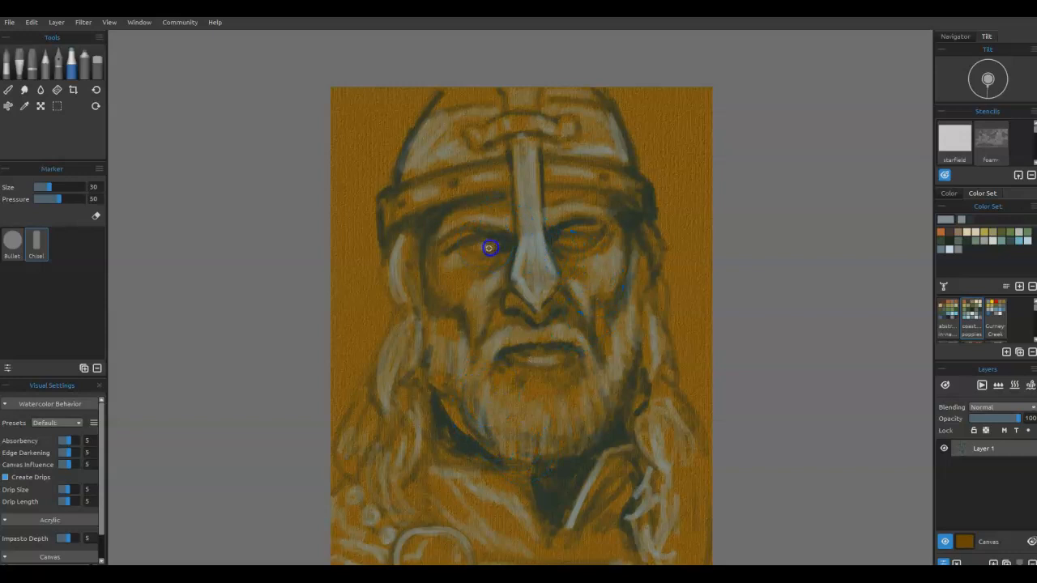
Add light accents to the eyes, the nostrils and the areas under the eyes
{"action": "left_click_drag", "start_coordinate": [581, 239], "coordinate": [565, 235]}
{"action": "mouse_move", "coordinate": [512, 308]}
{"action": "left_mouse_down"}
{"action": "mouse_move", "coordinate": [504, 290]}
{"action": "mouse_move", "coordinate": [511, 301]}
{"action": "left_mouse_up"}
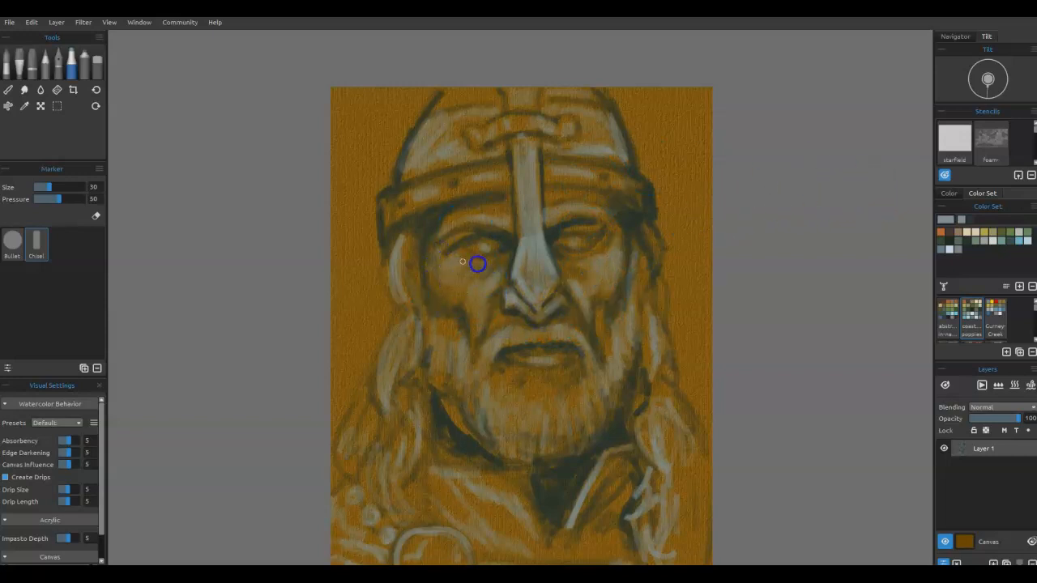
{"action": "left_click_drag", "start_coordinate": [473, 258], "coordinate": [431, 256]}
Sample the dark shadow colour beneath the helmet rim and darken the hair and background just beside it
{"action": "left_click", "coordinate": [950, 240]}
{"action": "left_click", "coordinate": [632, 214], "text": "alt"}
{"action": "left_click_drag", "start_coordinate": [665, 220], "coordinate": [662, 225]}
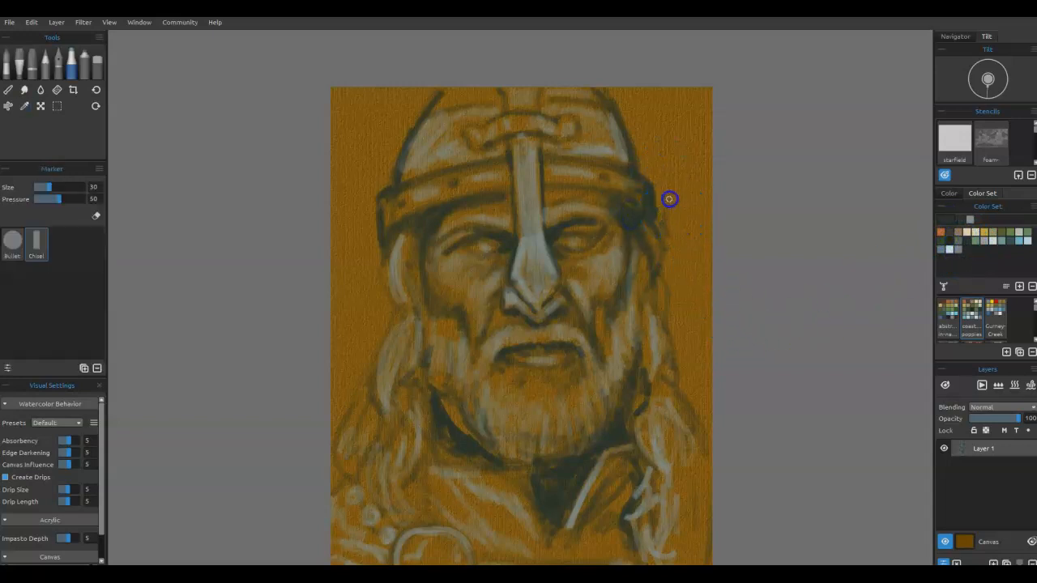
Set the marker size to 100 and shade the background on both sides of the head with dark strokes
{"action": "left_click", "coordinate": [10, 68]}
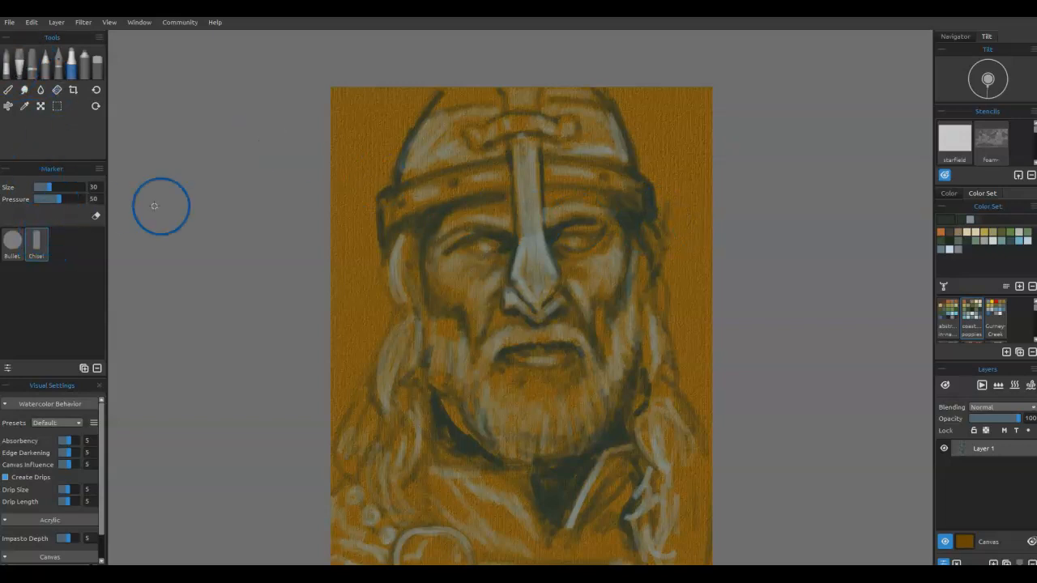
{"action": "key", "text": "0"}
{"action": "mouse_move", "coordinate": [659, 185]}
{"action": "left_mouse_down"}
{"action": "mouse_move", "coordinate": [689, 118]}
{"action": "mouse_move", "coordinate": [666, 115]}
{"action": "mouse_move", "coordinate": [655, 155]}
{"action": "mouse_move", "coordinate": [625, 87]}
{"action": "mouse_move", "coordinate": [687, 281]}
{"action": "mouse_move", "coordinate": [694, 116]}
{"action": "mouse_move", "coordinate": [687, 235]}
{"action": "mouse_move", "coordinate": [672, 235]}
{"action": "mouse_move", "coordinate": [650, 165]}
{"action": "mouse_move", "coordinate": [645, 95]}
{"action": "mouse_move", "coordinate": [683, 203]}
{"action": "mouse_move", "coordinate": [714, 439]}
{"action": "left_mouse_up"}
{"action": "mouse_move", "coordinate": [342, 352]}
{"action": "left_mouse_down"}
{"action": "mouse_move", "coordinate": [366, 322]}
{"action": "mouse_move", "coordinate": [358, 271]}
{"action": "mouse_move", "coordinate": [338, 376]}
{"action": "mouse_move", "coordinate": [343, 194]}
{"action": "mouse_move", "coordinate": [352, 205]}
{"action": "mouse_move", "coordinate": [417, 75]}
{"action": "mouse_move", "coordinate": [375, 154]}
{"action": "mouse_move", "coordinate": [359, 66]}
{"action": "mouse_move", "coordinate": [340, 279]}
{"action": "mouse_move", "coordinate": [361, 236]}
{"action": "mouse_move", "coordinate": [331, 424]}
{"action": "mouse_move", "coordinate": [341, 119]}
{"action": "mouse_move", "coordinate": [424, 71]}
{"action": "mouse_move", "coordinate": [470, 25]}
{"action": "mouse_move", "coordinate": [642, 102]}
{"action": "mouse_move", "coordinate": [629, 80]}
{"action": "mouse_move", "coordinate": [706, 190]}
{"action": "mouse_move", "coordinate": [712, 167]}
{"action": "mouse_move", "coordinate": [710, 445]}
{"action": "mouse_move", "coordinate": [736, 332]}
{"action": "mouse_move", "coordinate": [746, 324]}
{"action": "mouse_move", "coordinate": [701, 257]}
{"action": "mouse_move", "coordinate": [669, 288]}
{"action": "left_mouse_up"}
{"action": "mouse_move", "coordinate": [704, 135]}
{"action": "left_mouse_down"}
{"action": "mouse_move", "coordinate": [675, 229]}
{"action": "mouse_move", "coordinate": [694, 282]}
{"action": "mouse_move", "coordinate": [694, 398]}
{"action": "left_mouse_up"}
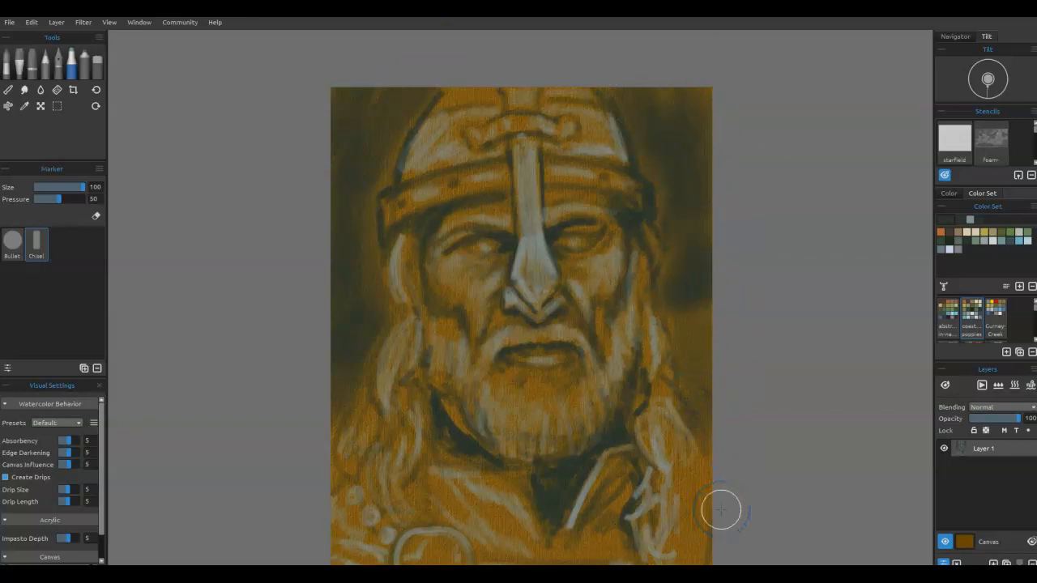
Reduce the marker size to 35 and darken the chest strap's edges and the scalloped plates below it
{"action": "left_click_drag", "start_coordinate": [586, 398], "coordinate": [576, 268]}
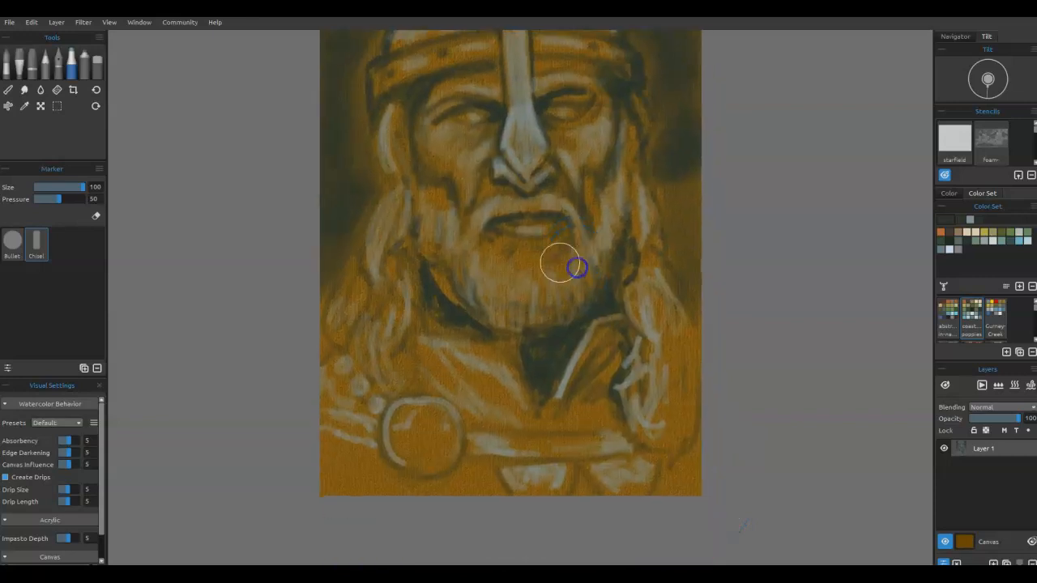
{"action": "key", "text": "bracketleft"}
{"action": "key", "text": "bracketleft"}
{"action": "key", "text": "bracketleft"}
{"action": "key", "text": "bracketleft"}
{"action": "key", "text": "bracketleft"}
{"action": "key", "text": "bracketleft"}
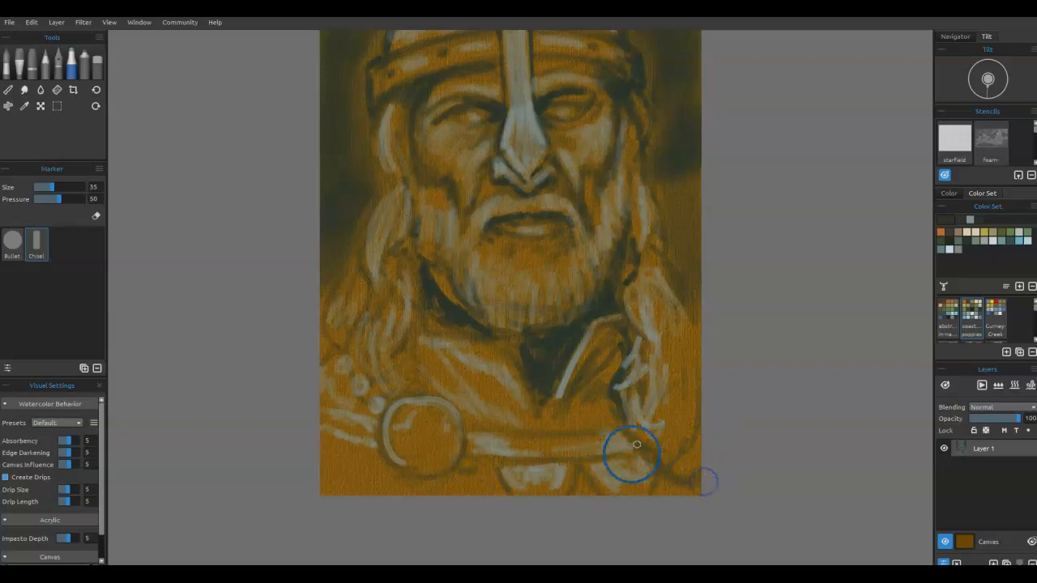
{"action": "mouse_move", "coordinate": [624, 463]}
{"action": "left_mouse_down"}
{"action": "mouse_move", "coordinate": [569, 472]}
{"action": "mouse_move", "coordinate": [554, 453]}
{"action": "mouse_move", "coordinate": [536, 472]}
{"action": "mouse_move", "coordinate": [460, 465]}
{"action": "mouse_move", "coordinate": [613, 466]}
{"action": "mouse_move", "coordinate": [510, 468]}
{"action": "mouse_move", "coordinate": [474, 503]}
{"action": "mouse_move", "coordinate": [447, 498]}
{"action": "left_mouse_up"}
{"action": "left_click_drag", "start_coordinate": [445, 495], "coordinate": [381, 469]}
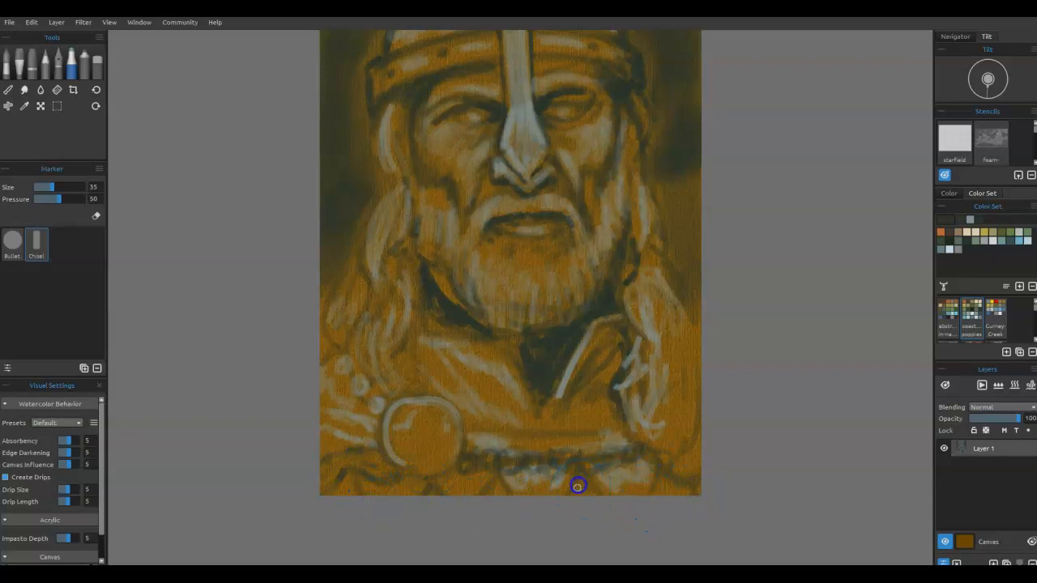
{"action": "left_click_drag", "start_coordinate": [614, 431], "coordinate": [463, 432]}
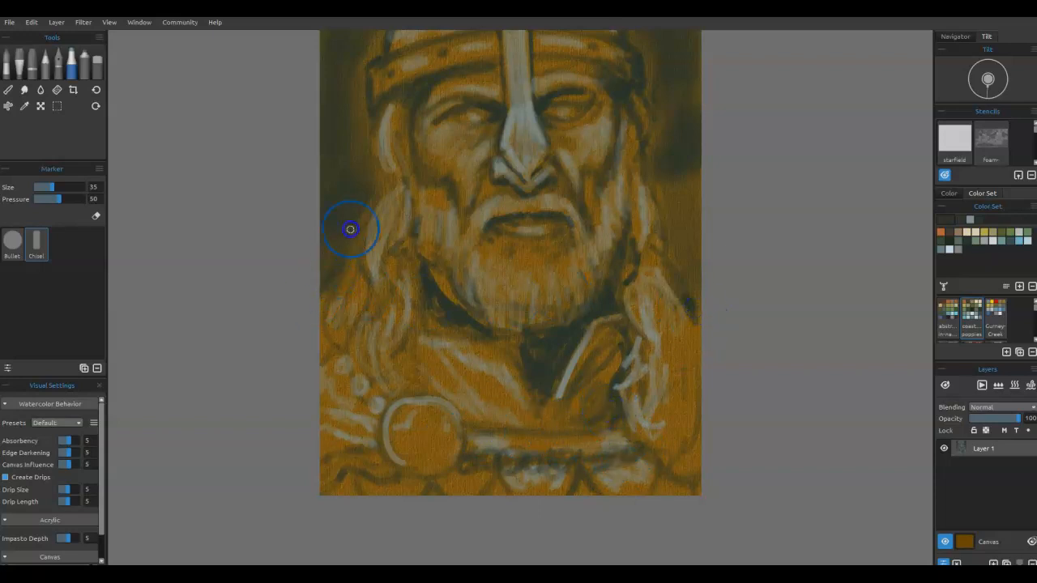
Deepen the dark background beside the long hair down to the shoulder
{"action": "mouse_move", "coordinate": [679, 255]}
{"action": "left_mouse_down"}
{"action": "mouse_move", "coordinate": [673, 267]}
{"action": "mouse_move", "coordinate": [685, 278]}
{"action": "left_mouse_up"}
{"action": "left_click_drag", "start_coordinate": [697, 202], "coordinate": [690, 266]}
{"action": "left_click_drag", "start_coordinate": [664, 197], "coordinate": [704, 296]}
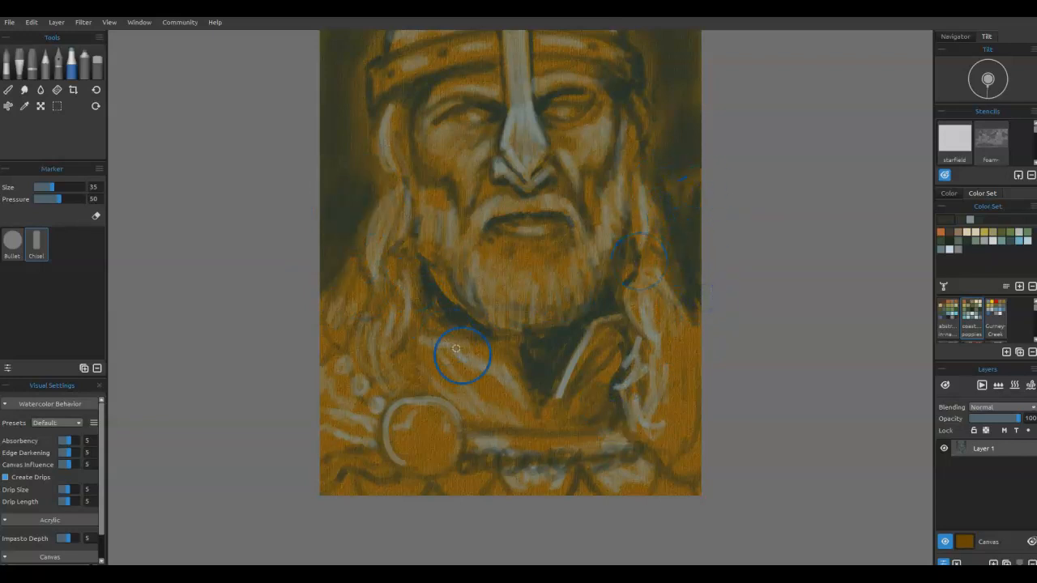
Add dark shadows between the hair and the collar and within the collar's folds
{"action": "mouse_move", "coordinate": [425, 353]}
{"action": "left_mouse_down"}
{"action": "mouse_move", "coordinate": [445, 366]}
{"action": "mouse_move", "coordinate": [417, 381]}
{"action": "mouse_move", "coordinate": [423, 327]}
{"action": "left_mouse_up"}
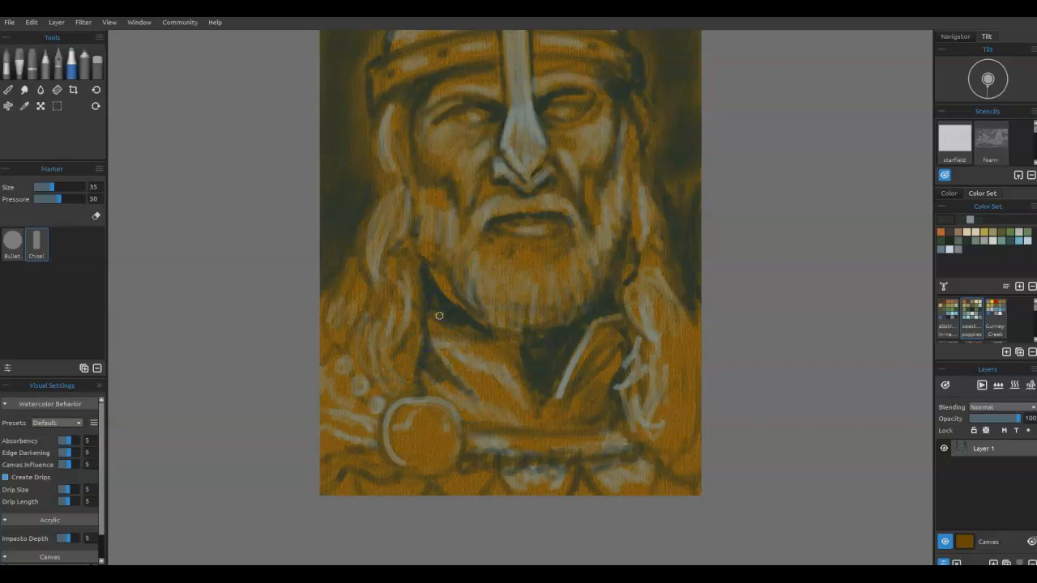
{"action": "left_click_drag", "start_coordinate": [582, 350], "coordinate": [586, 422]}
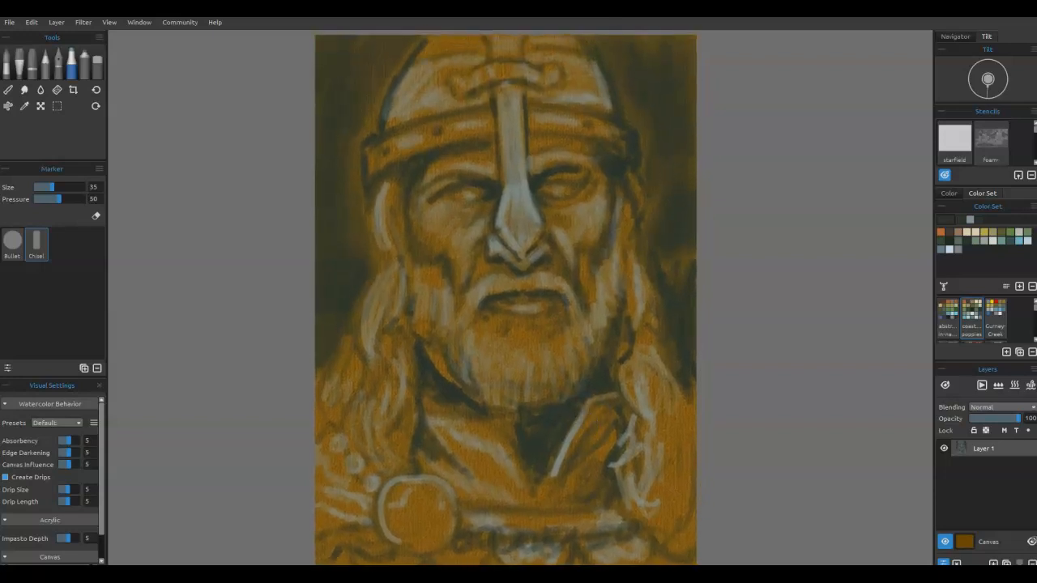